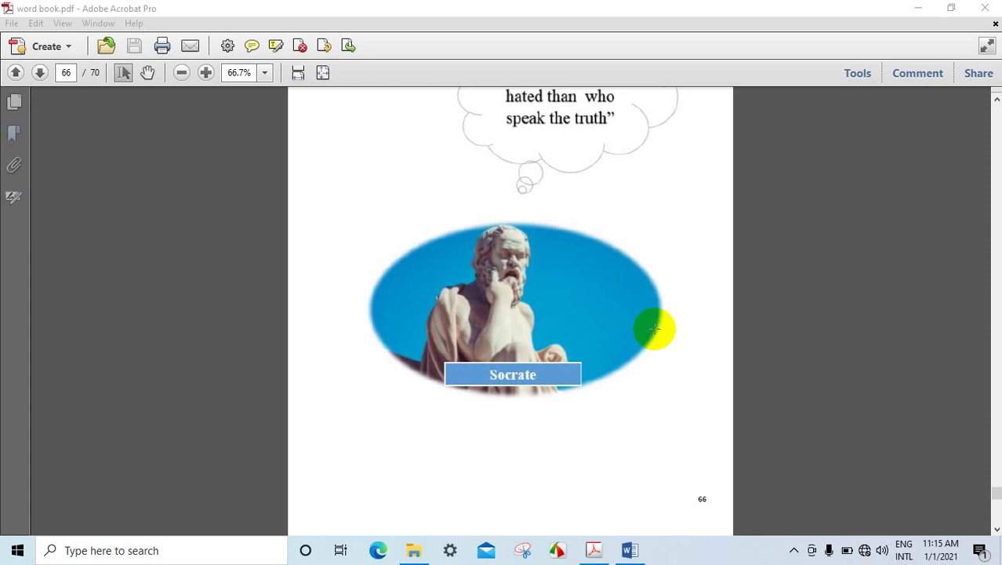
# Review the reference page, zooming it to fit the window width.
pyautogui.scroll(3, 570, 325)
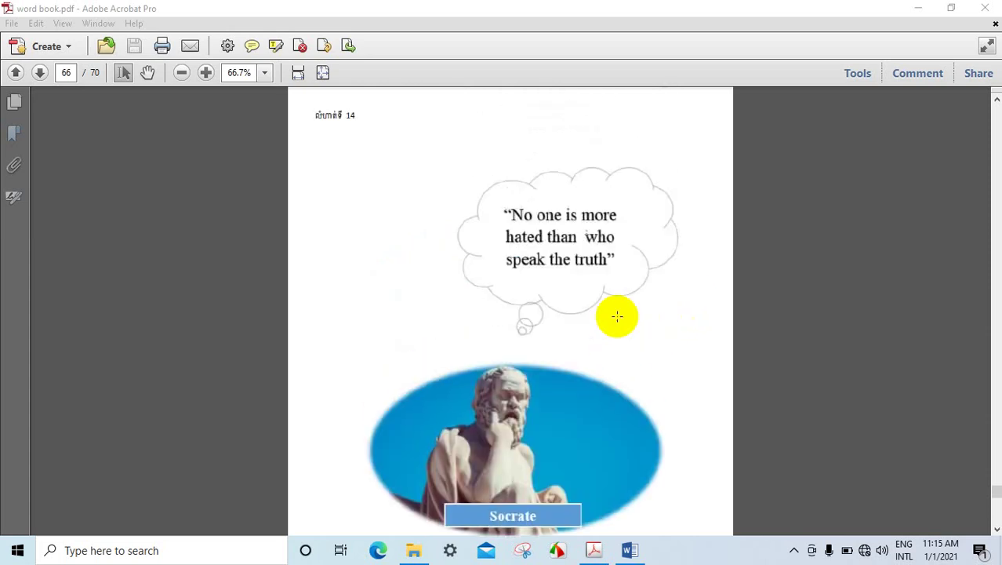
pyautogui.scroll(2, 617, 316)
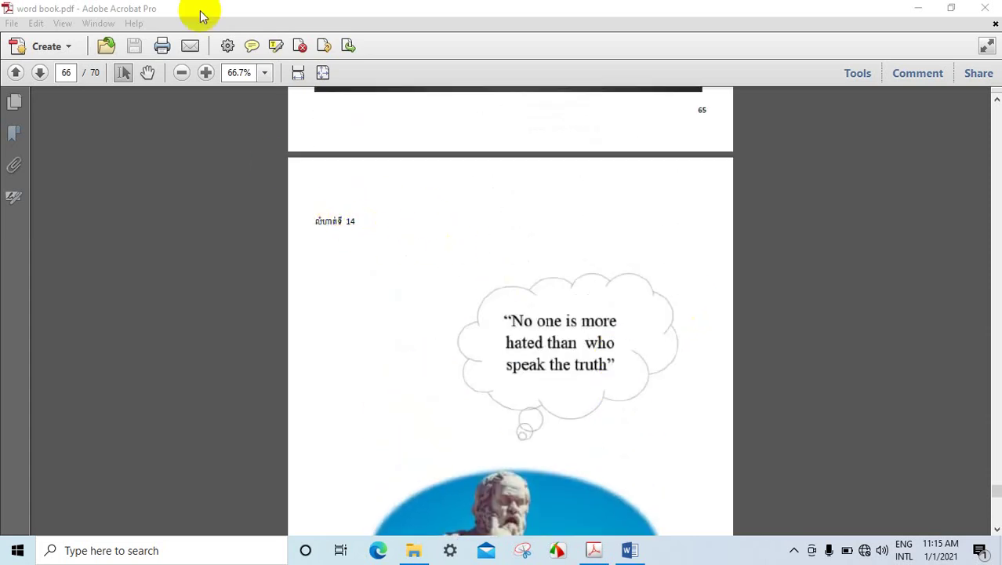
pyautogui.click(205, 72)
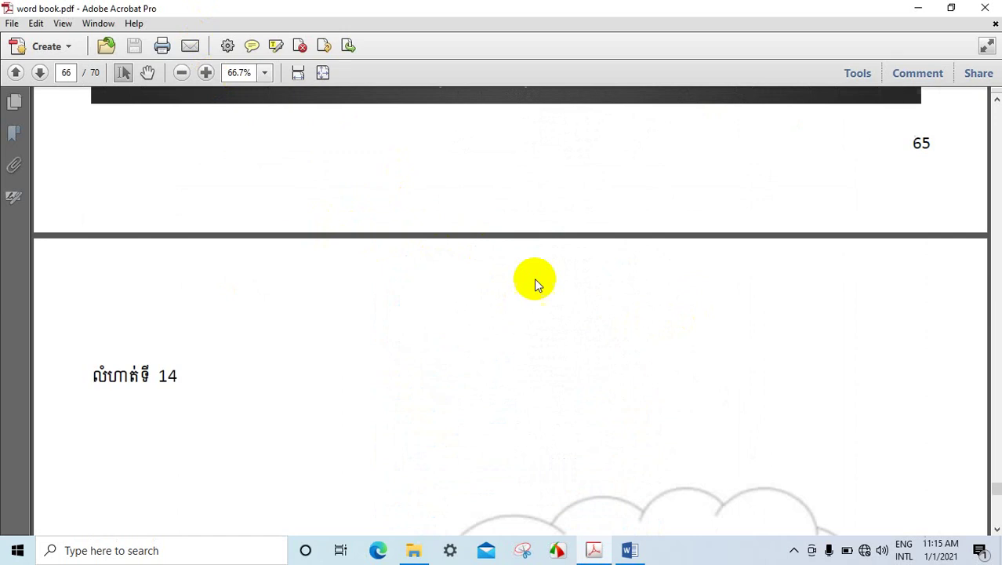
pyautogui.hotkey('ctrl', '2')
pyautogui.click(179, 72)
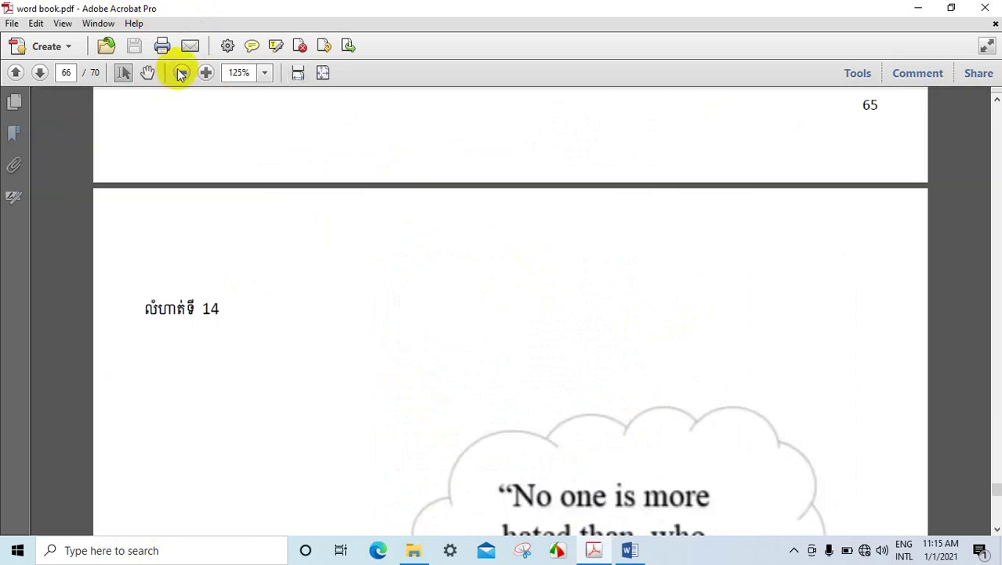
pyautogui.scroll(-3, 425, 280)
pyautogui.scroll(-3, 559, 265)
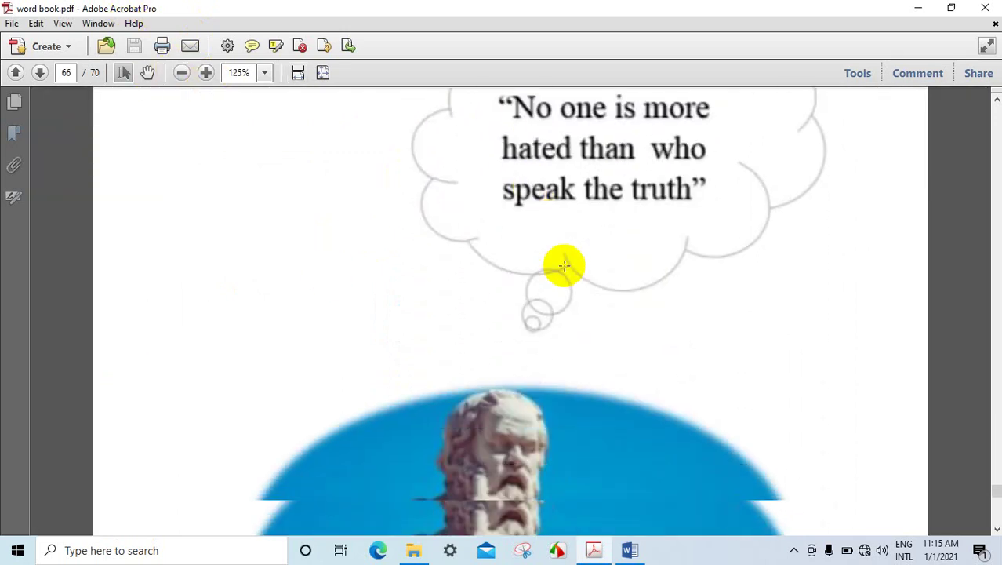
pyautogui.scroll(-6, 533, 309)
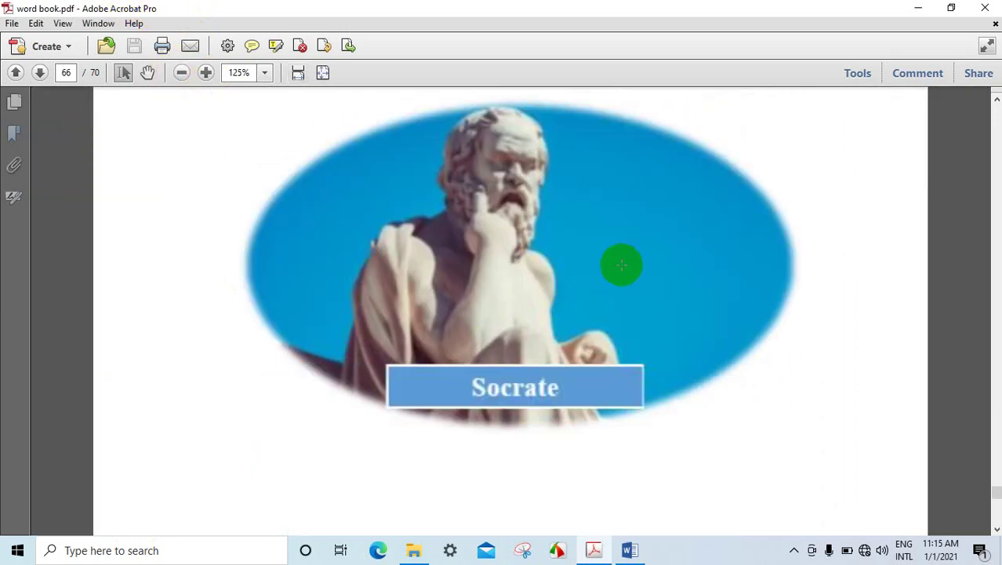
pyautogui.scroll(3, 623, 263)
pyautogui.scroll(4, 624, 267)
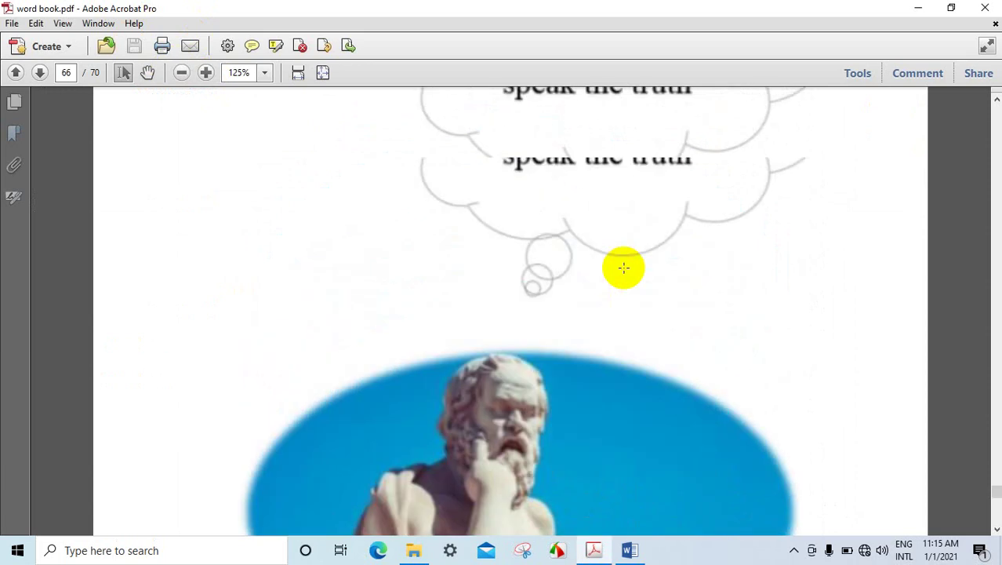
pyautogui.scroll(1, 622, 266)
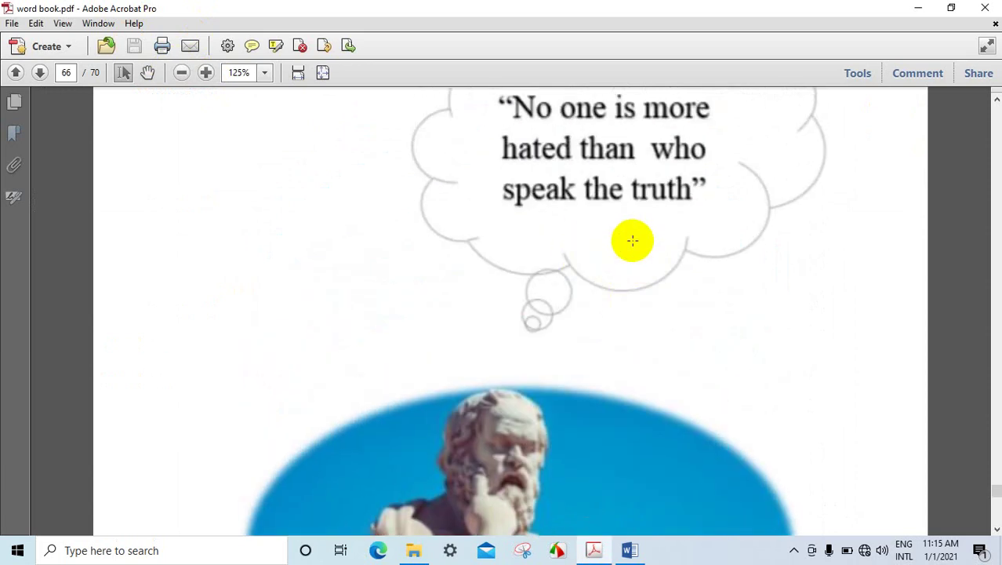
pyautogui.scroll(-4, 633, 240)
pyautogui.scroll(-3, 633, 240)
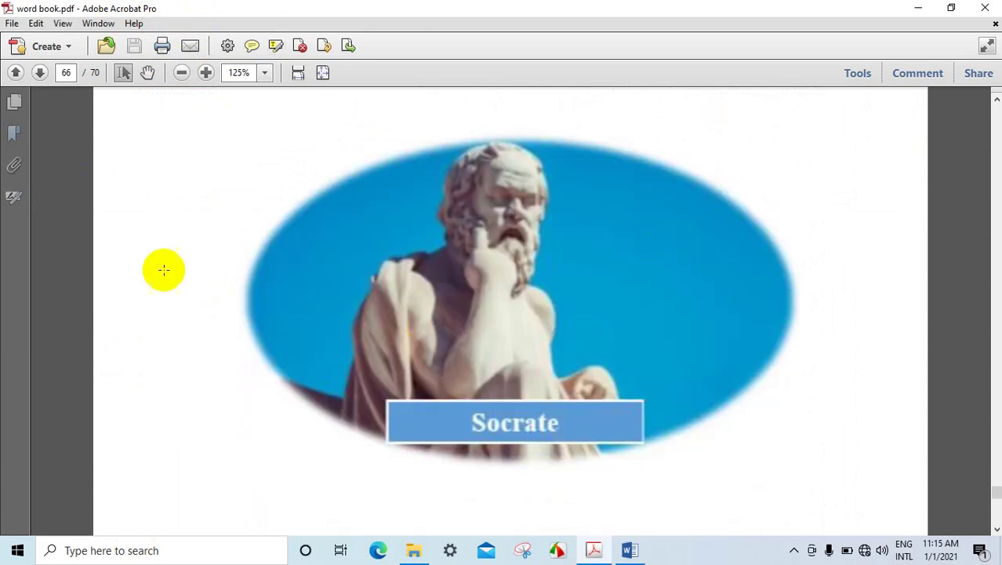
# In Word, add a blank line beside the bar chart and move the chart back up.
pyautogui.click(629, 550)
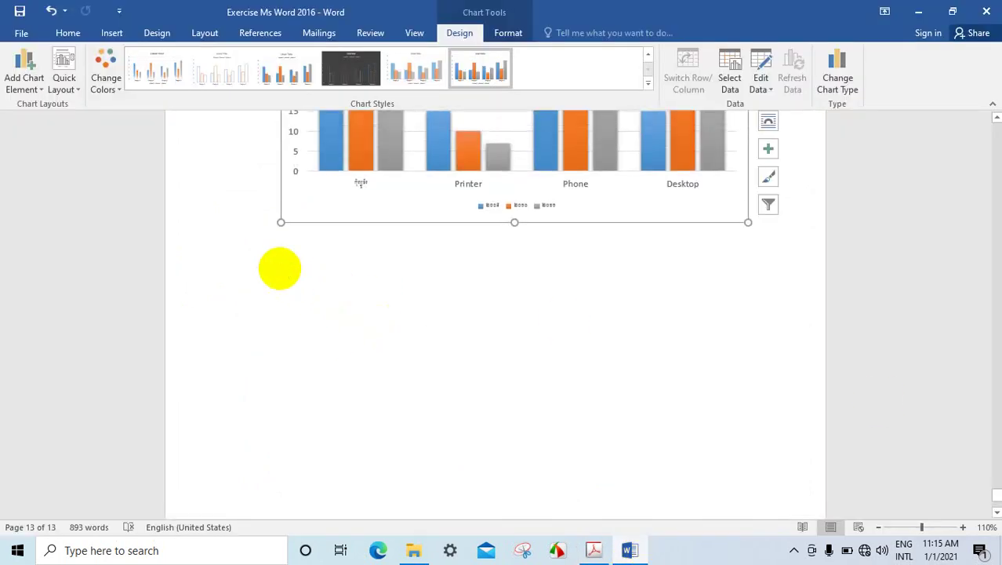
pyautogui.click(279, 268)
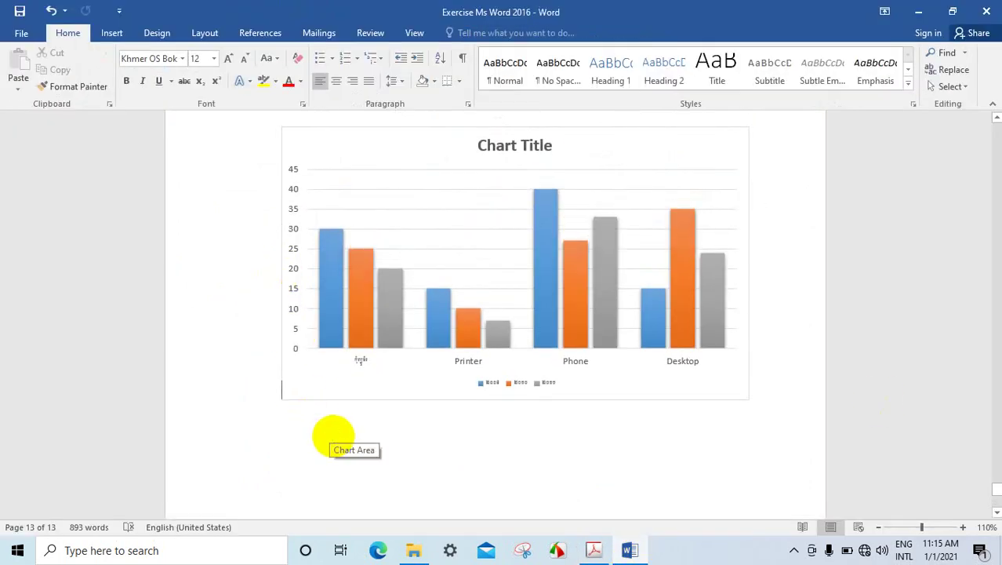
pyautogui.press('Return')
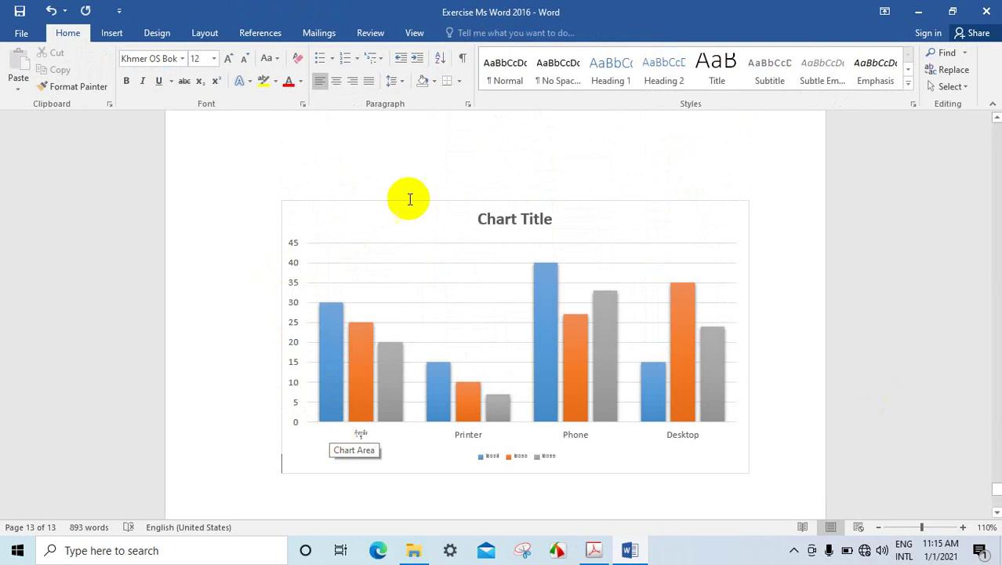
pyautogui.moveTo(418, 203)
pyautogui.mouseDown()
pyautogui.moveTo(410, 161)
pyautogui.moveTo(415, 188)
pyautogui.mouseUp()
# Insert a page break below the chart and begin the Khmer heading 'លំហាត់ទី១៨'.
pyautogui.click(284, 445)
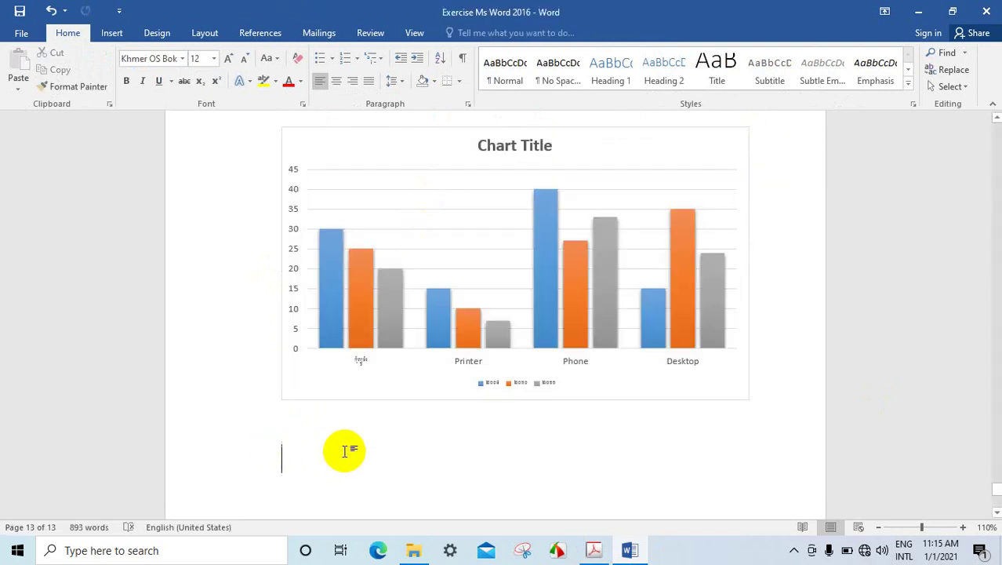
pyautogui.scroll(-3, 369, 414)
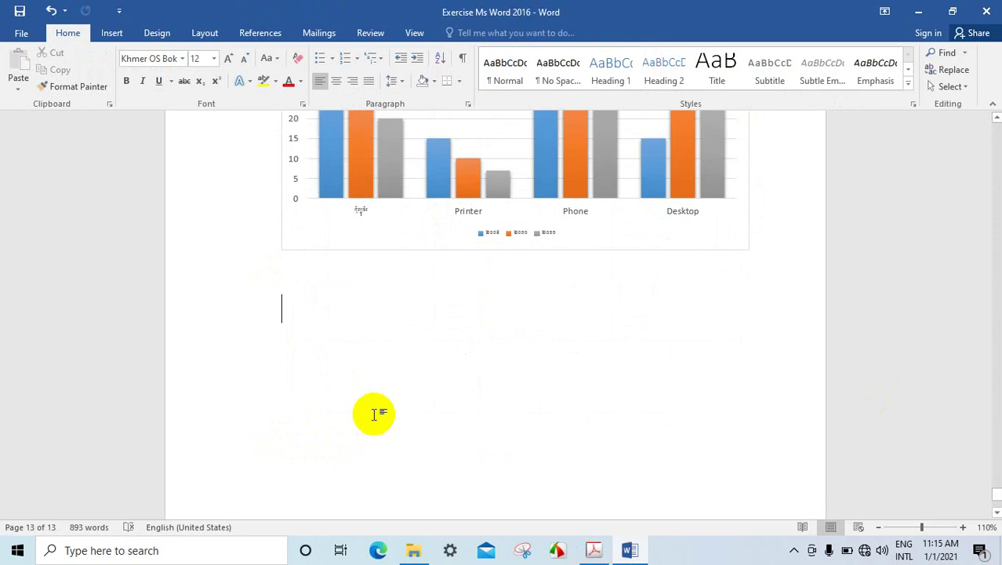
pyautogui.hotkey('ctrl', 'Return')
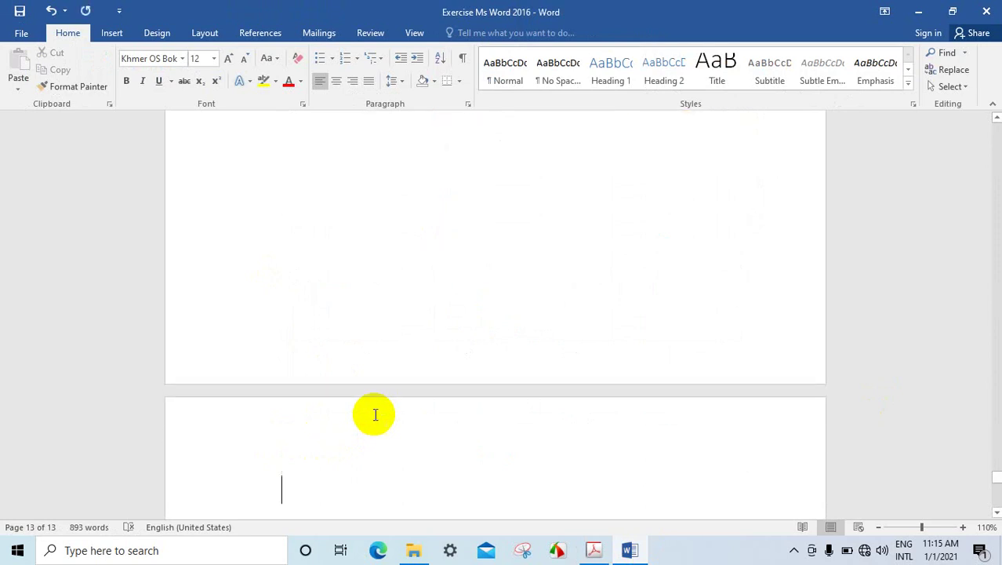
pyautogui.scroll(-1, 398, 409)
pyautogui.scroll(-2, 394, 404)
pyautogui.scroll(-2, 392, 404)
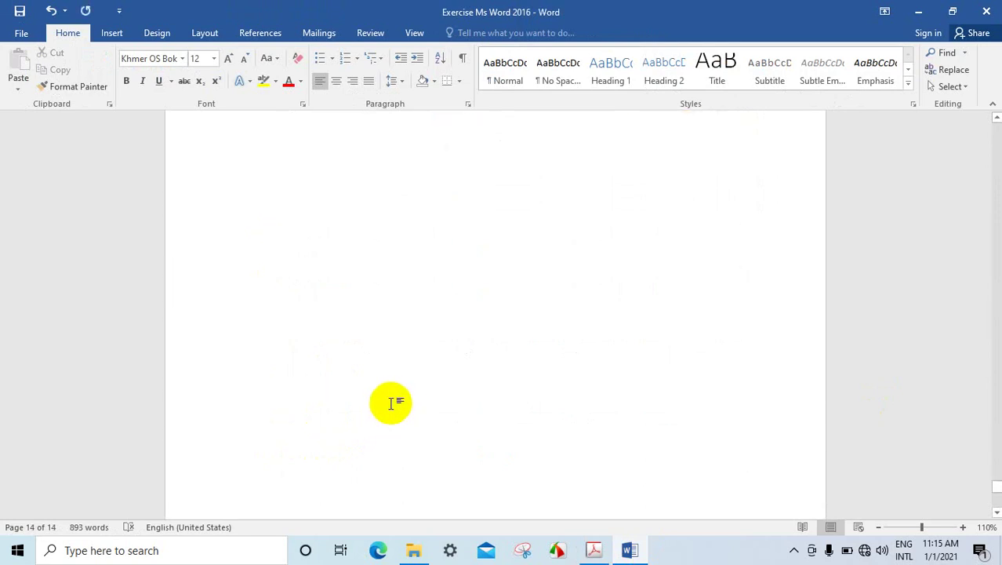
pyautogui.scroll(1, 377, 279)
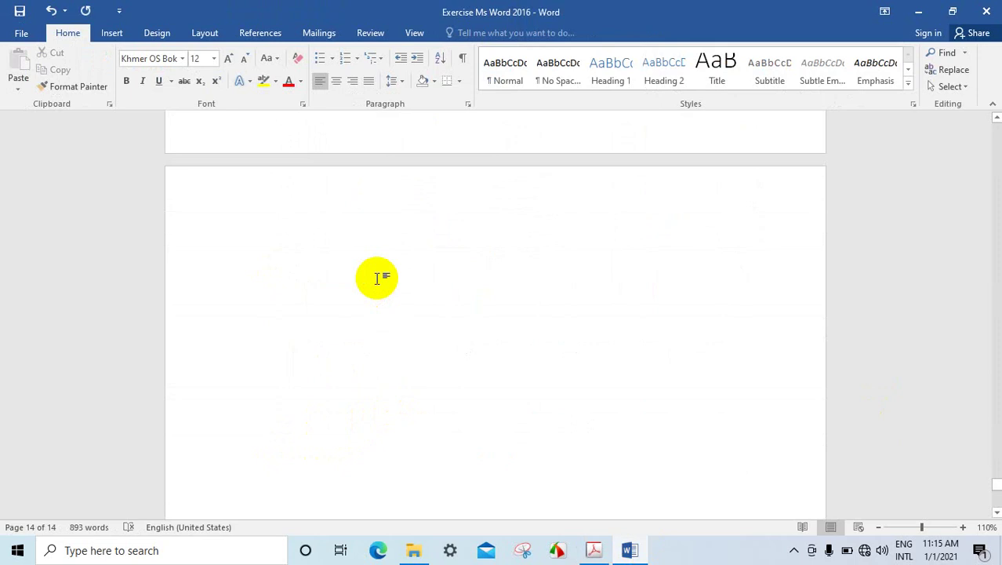
pyautogui.hotkey('alt', 'shift')
pyautogui.write('លំហាត់ទី១៨')
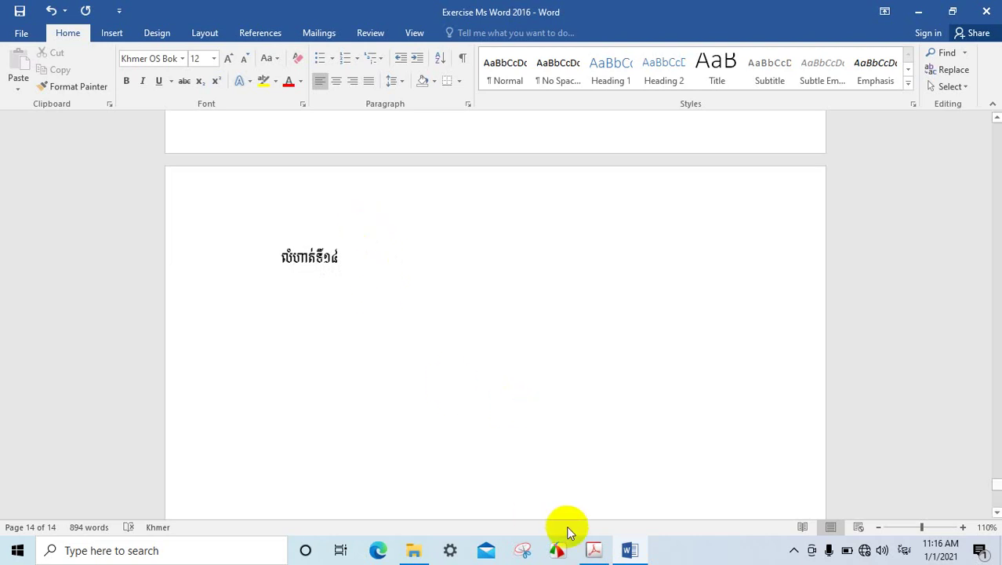
pyautogui.click(593, 549)
pyautogui.scroll(3, 541, 258)
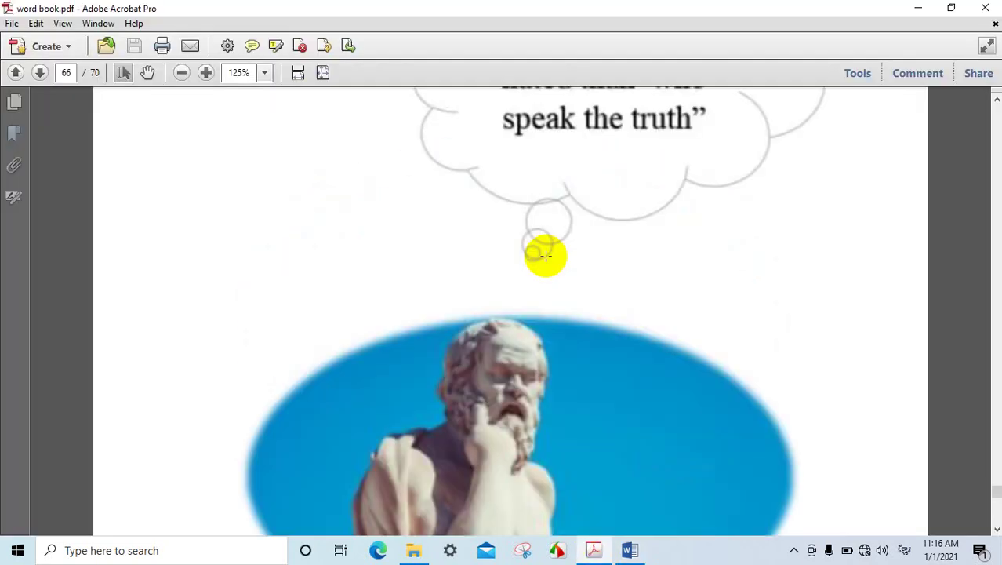
pyautogui.scroll(1, 541, 258)
pyautogui.scroll(2, 557, 258)
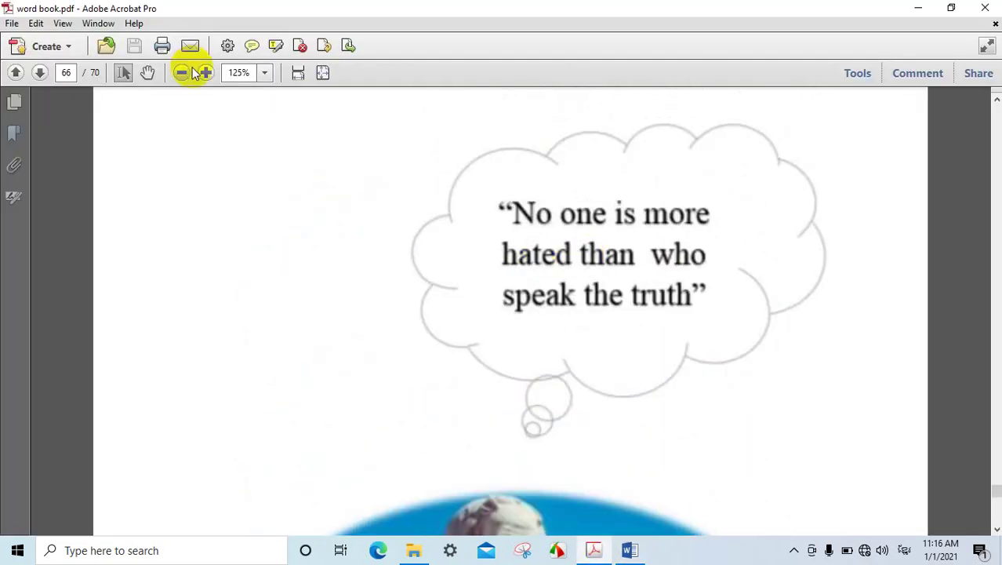
pyautogui.click(631, 549)
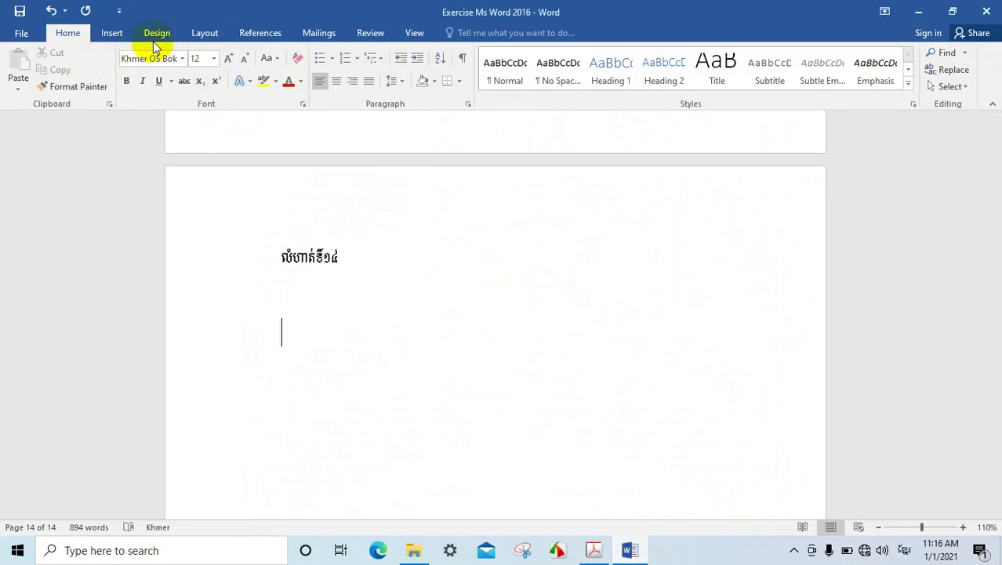
# Draw a Cloud callout below the heading, about 1.87" by 5.46".
pyautogui.click(112, 33)
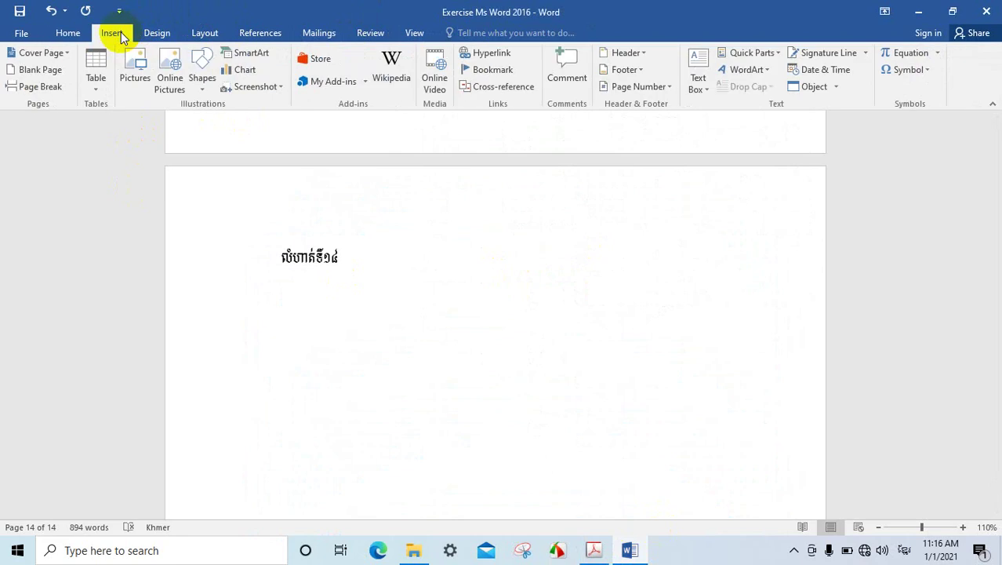
pyautogui.click(201, 67)
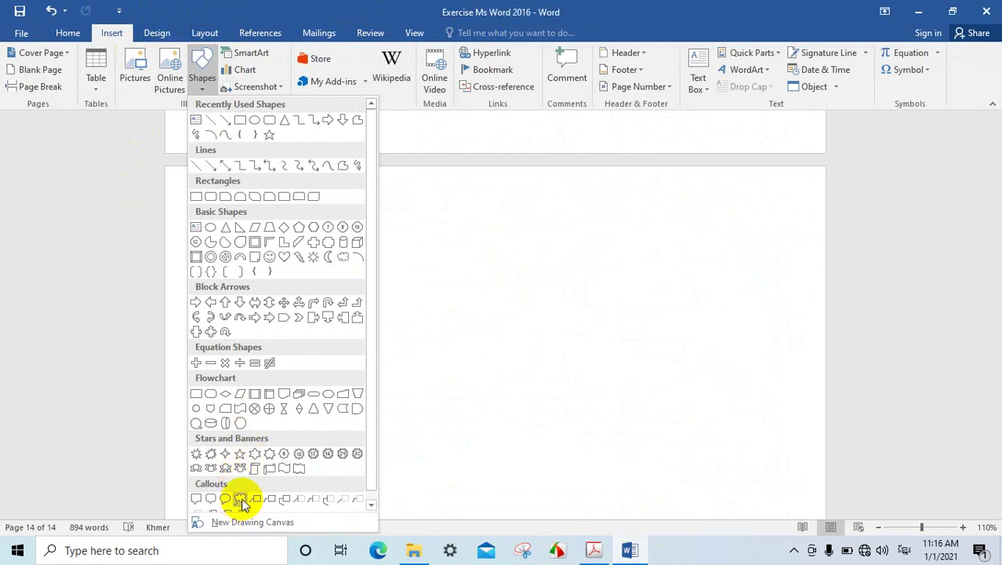
pyautogui.click(243, 502)
pyautogui.moveTo(279, 297); pyautogui.dragTo(495, 383)
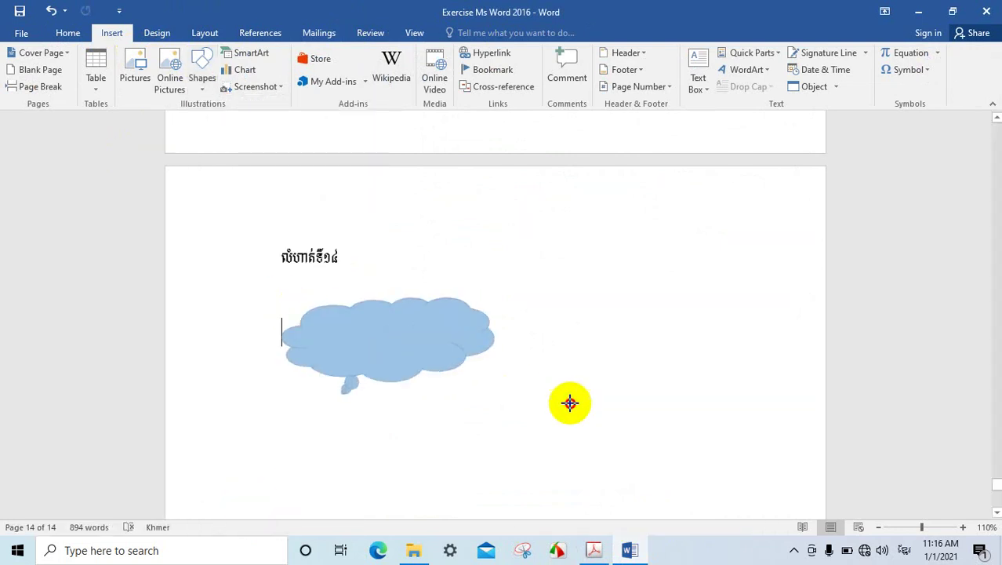
pyautogui.moveTo(569, 404); pyautogui.dragTo(707, 442)
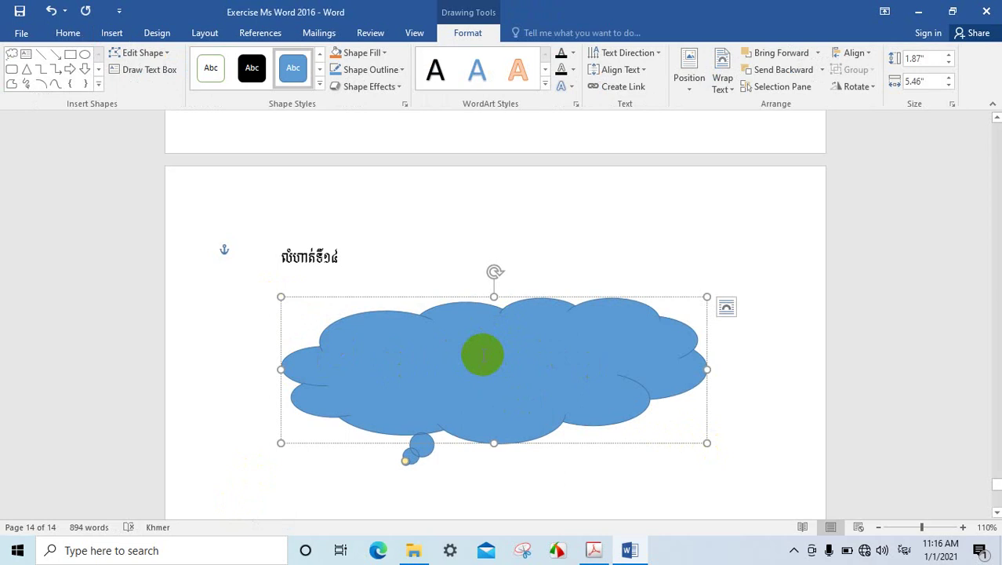
# Resize the cloud to 2.77" by 4.72", shift it right, and switch to English to type inside.
pyautogui.scroll(-1, 483, 355)
pyautogui.scroll(-1, 501, 314)
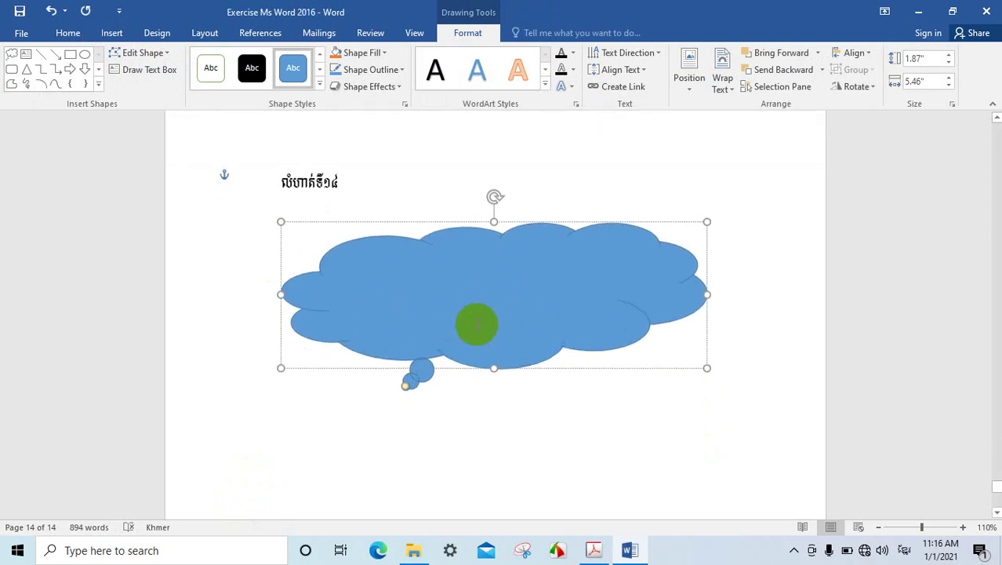
pyautogui.moveTo(494, 368); pyautogui.dragTo(509, 438)
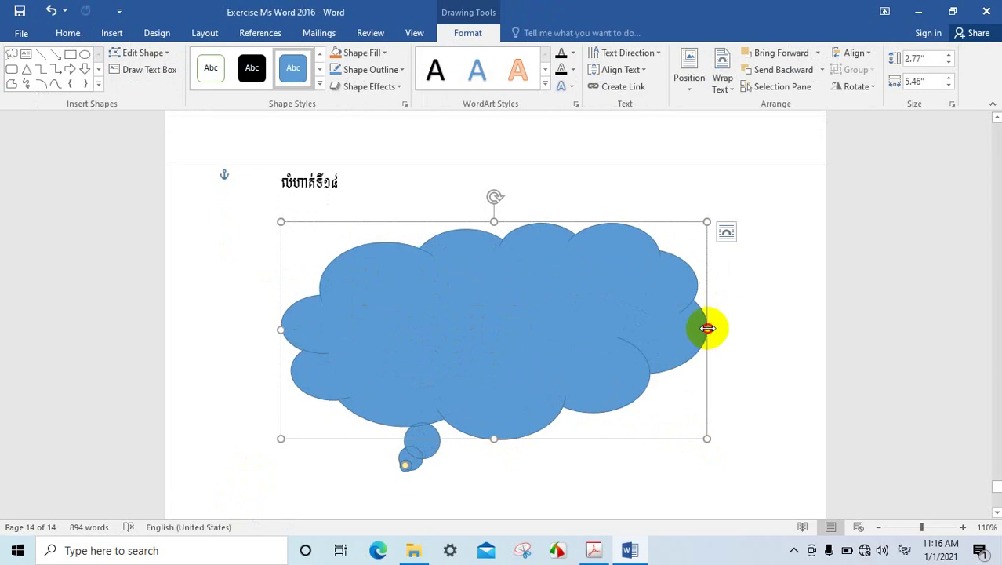
pyautogui.moveTo(705, 331); pyautogui.dragTo(640, 349)
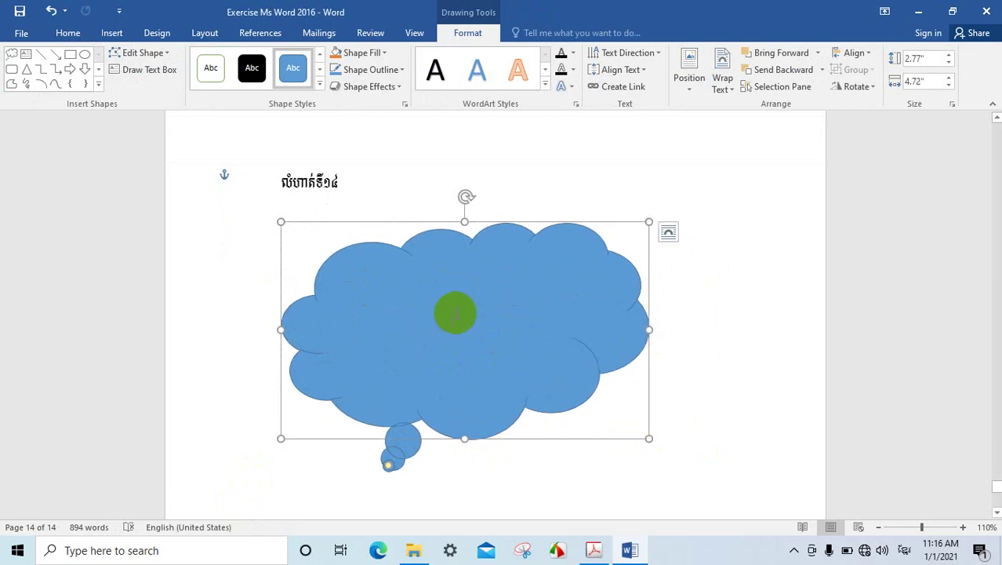
pyautogui.moveTo(556, 219)
pyautogui.mouseDown()
pyautogui.moveTo(614, 205)
pyautogui.moveTo(610, 217)
pyautogui.mouseUp()
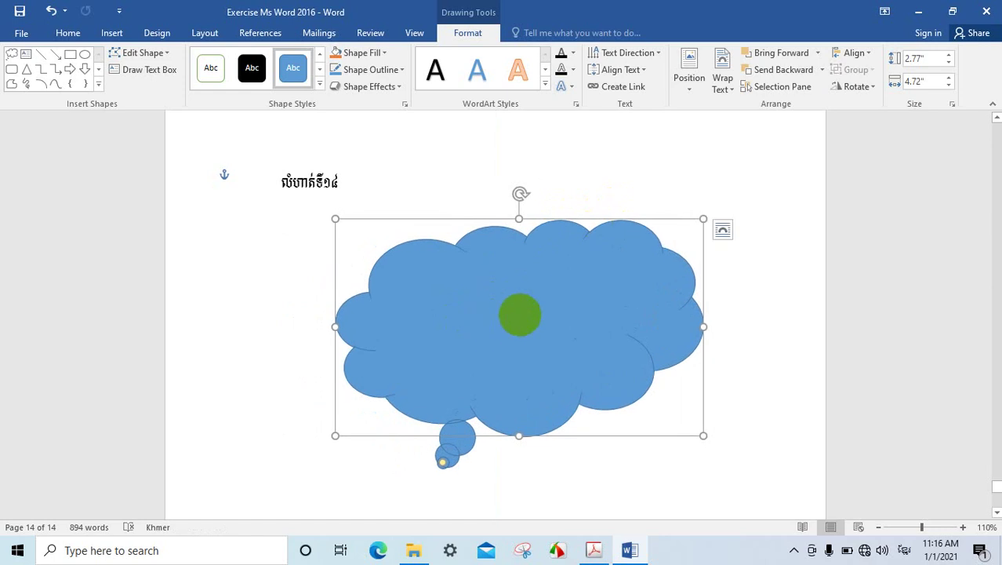
pyautogui.click(508, 314)
pyautogui.hotkey('alt', 'shift')
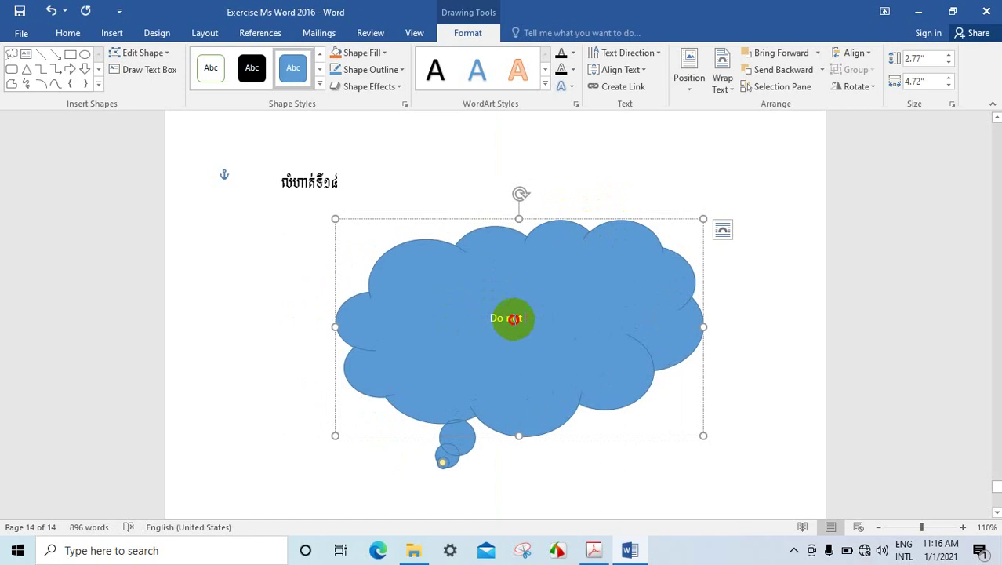
# Grow the 'Do not' text in the cloud to 22 pt.
pyautogui.moveTo(532, 317); pyautogui.dragTo(490, 315)
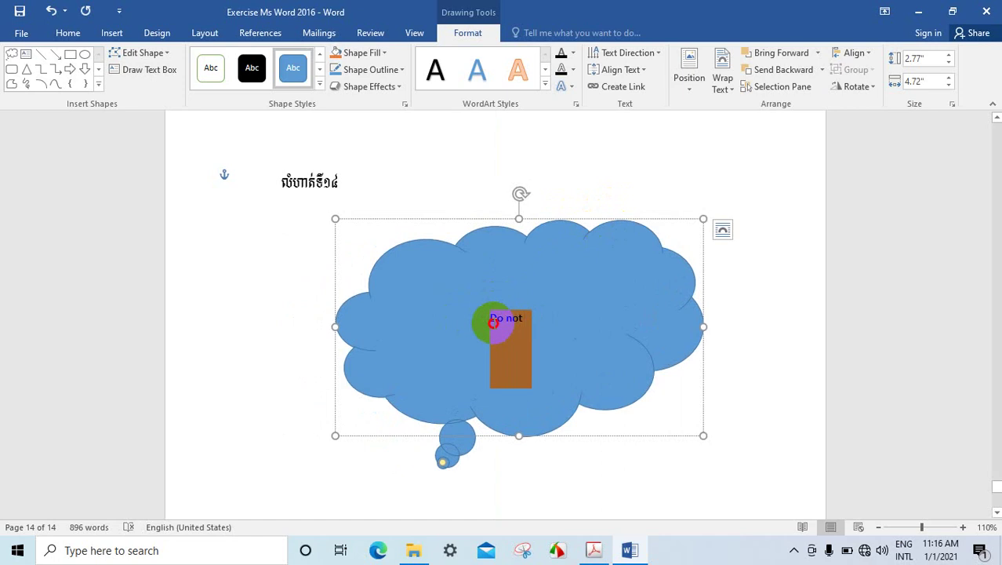
pyautogui.click(69, 32)
pyautogui.click(229, 58)
pyautogui.click(228, 59)
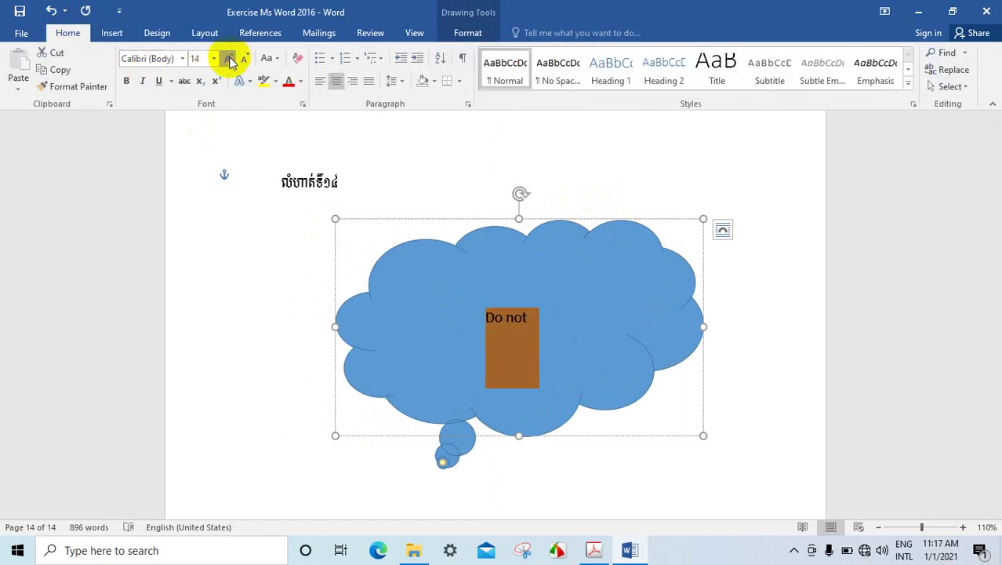
pyautogui.click(228, 59)
pyautogui.click(229, 58)
pyautogui.click(229, 59)
pyautogui.click(228, 59)
# Continue the quote so it reads 'Do not let someone tell you can not do it.'.
pyautogui.click(549, 312)
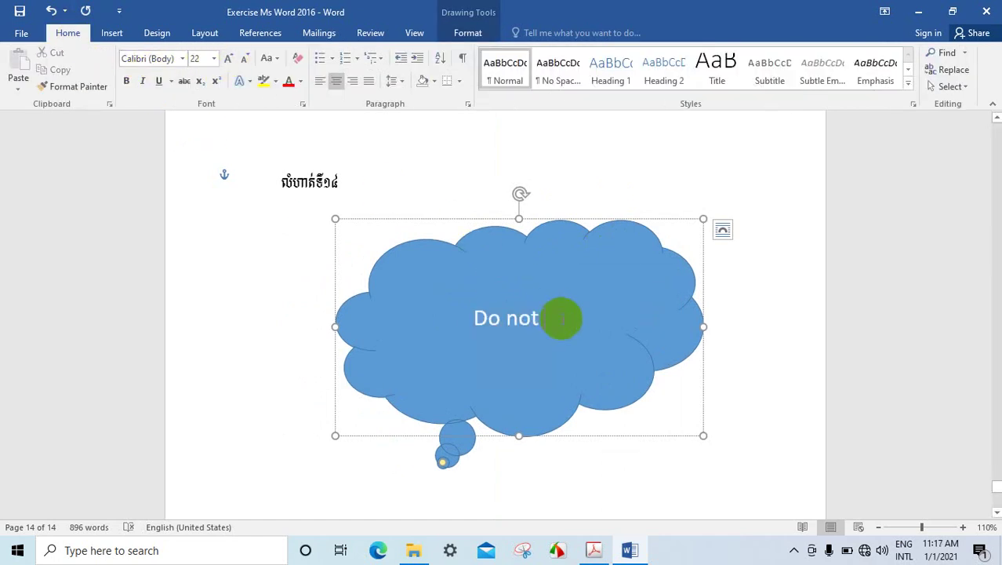
pyautogui.write('le')
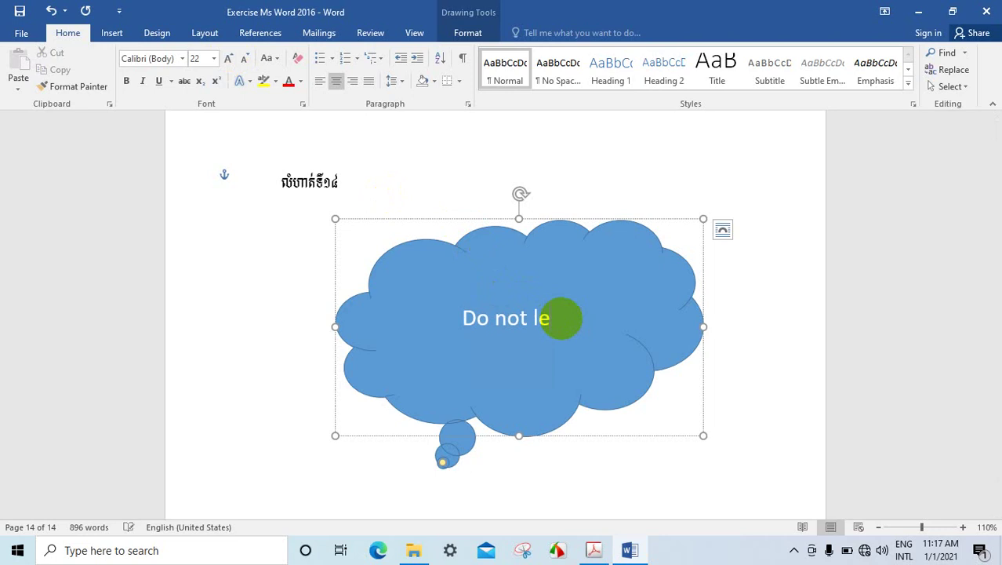
pyautogui.write('t')
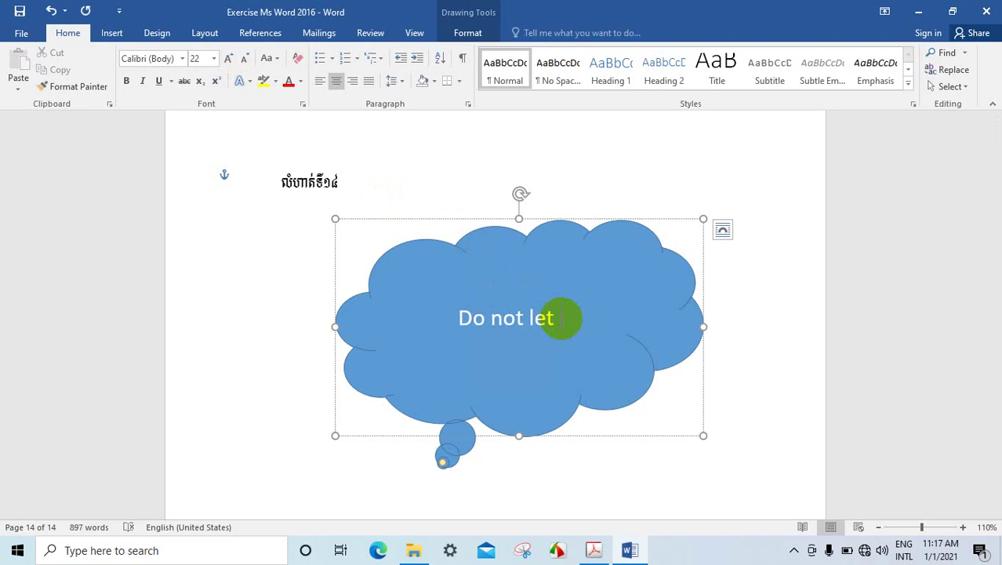
pyautogui.write('some')
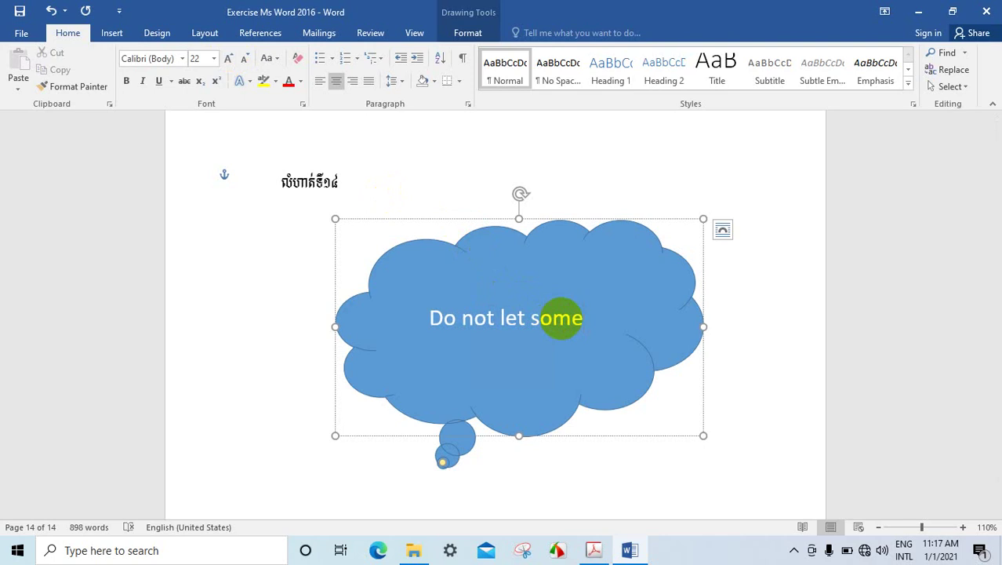
pyautogui.write('one')
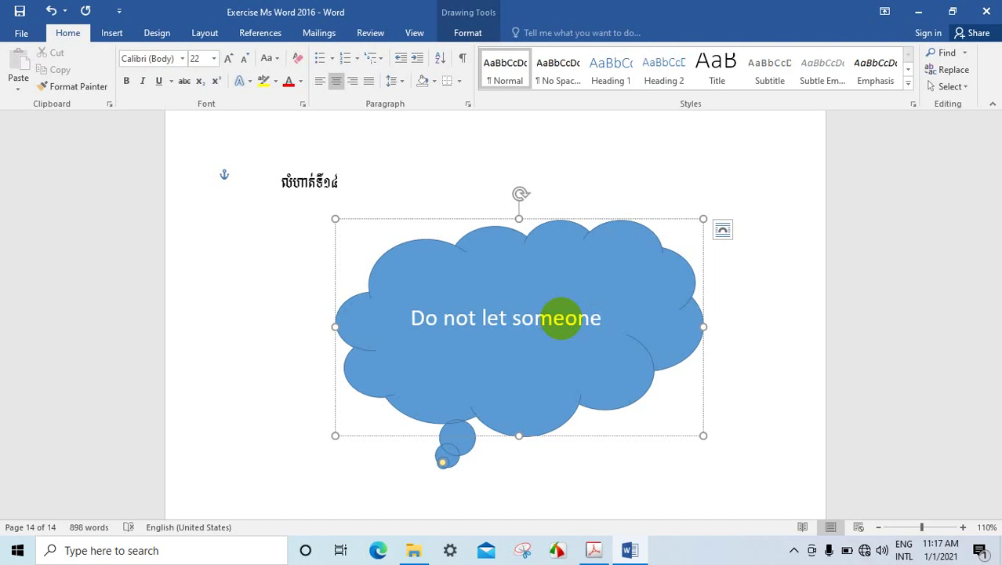
pyautogui.write(' tel')
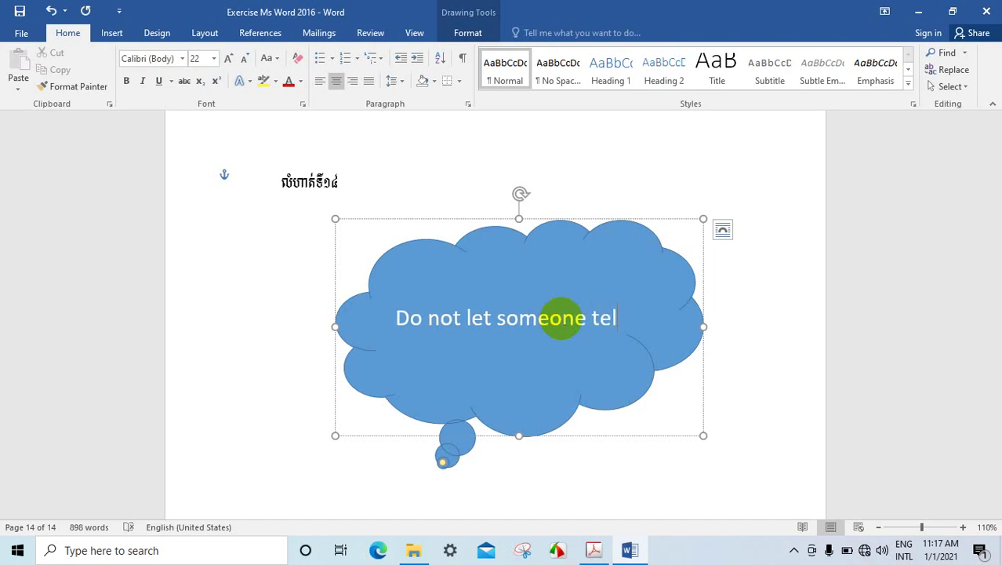
pyautogui.write('l')
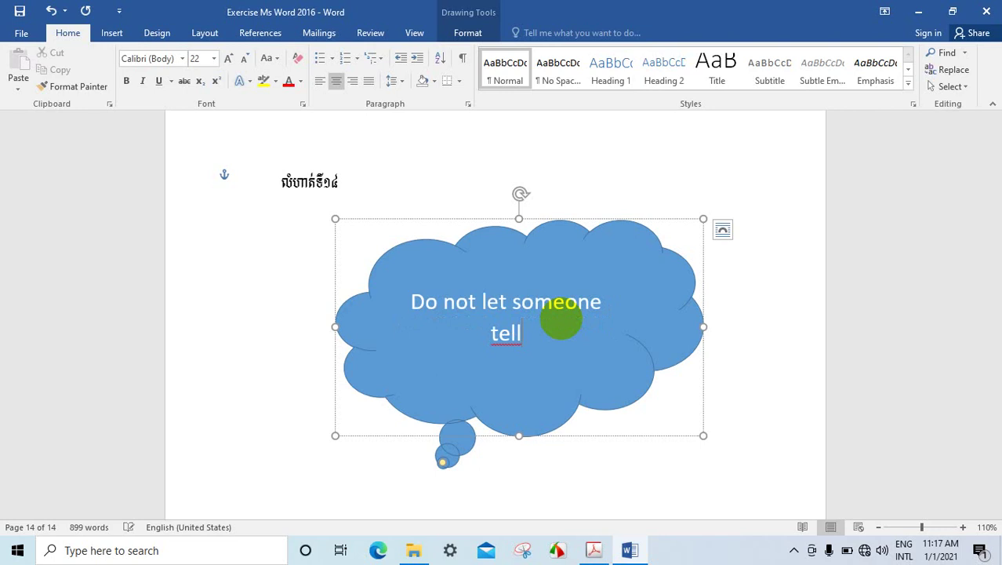
pyautogui.write(' you')
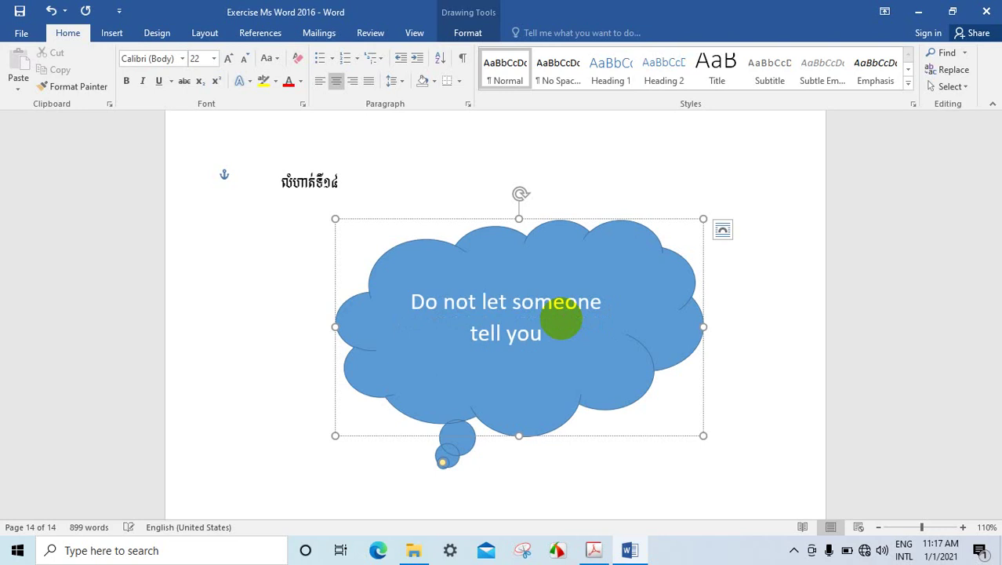
pyautogui.write(' c')
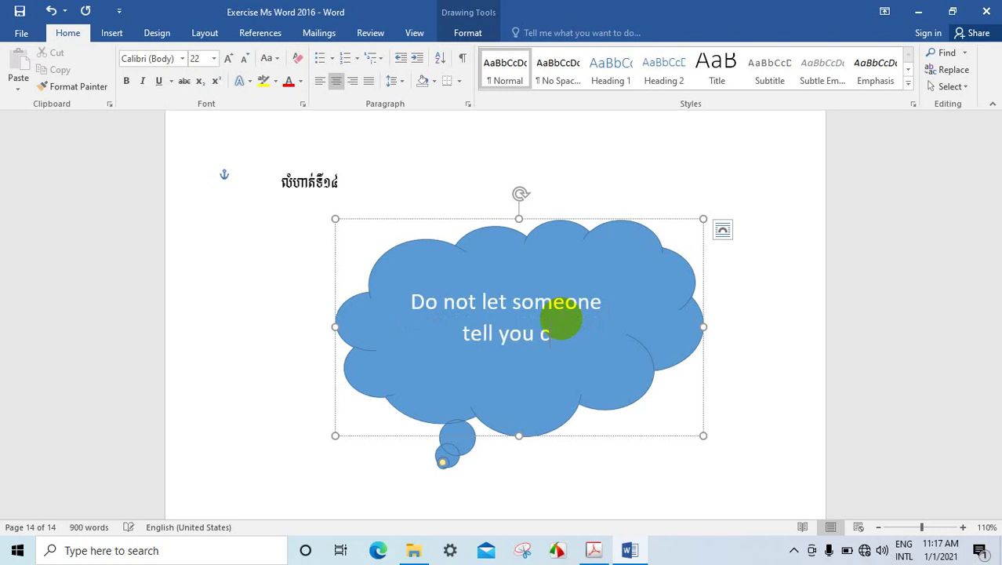
pyautogui.write('an b')
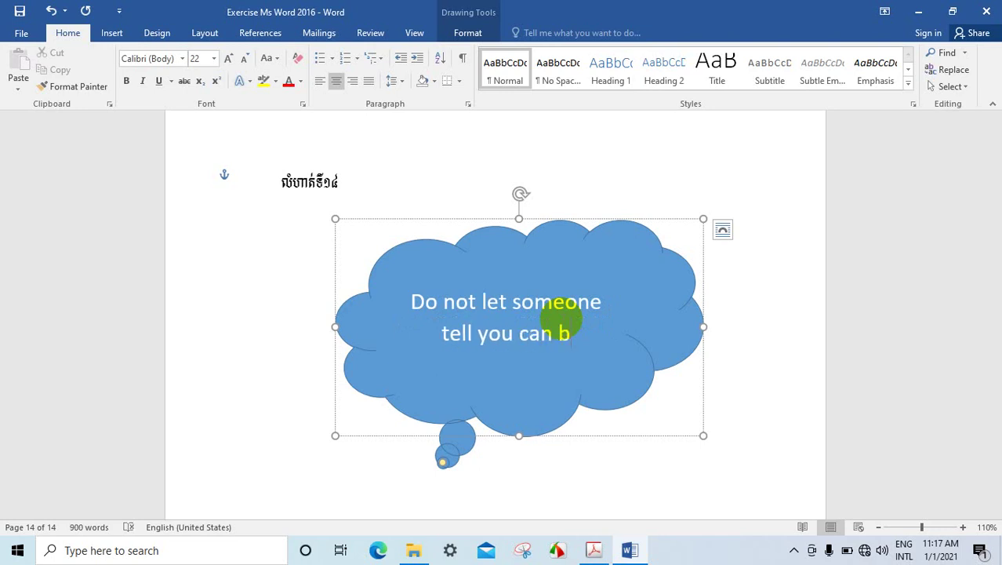
pyautogui.press('BackSpace')
pyautogui.write('not')
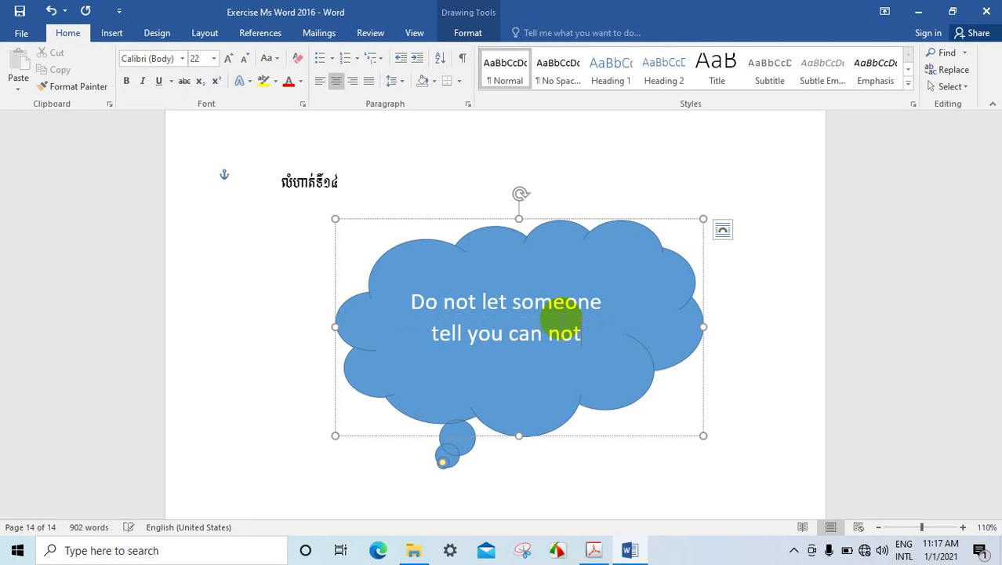
pyautogui.write(' di')
pyautogui.press('BackSpace')
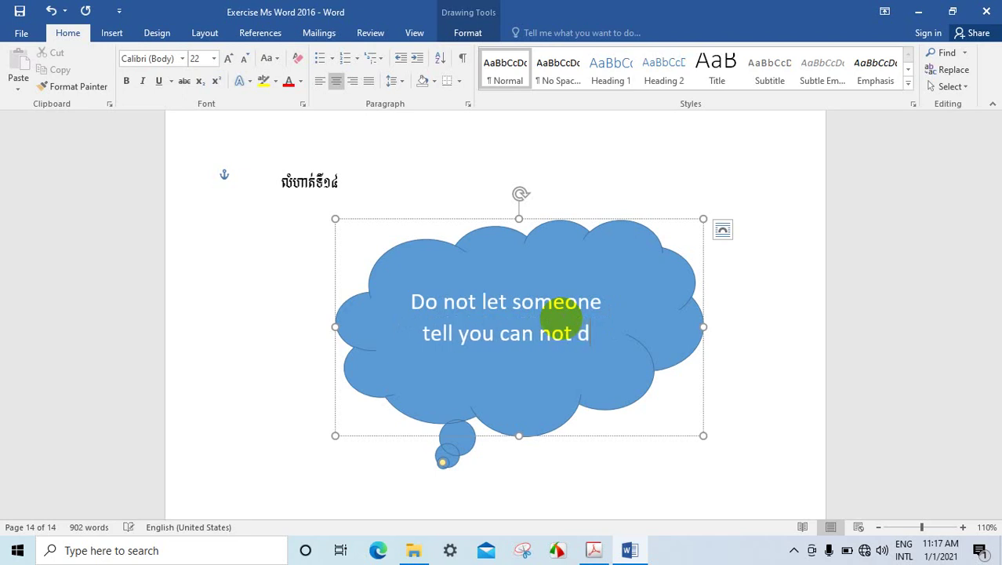
pyautogui.write('o i')
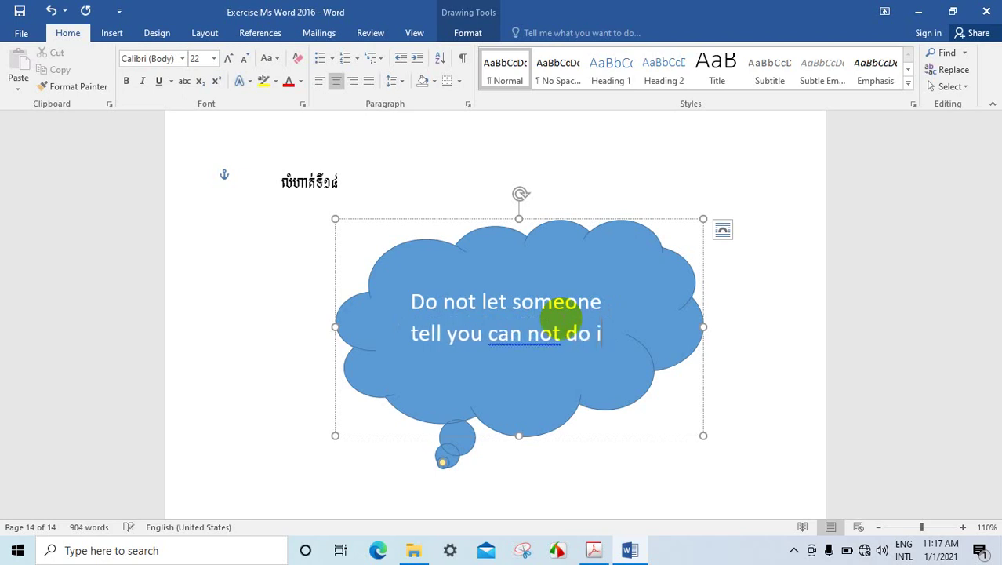
pyautogui.write('t.')
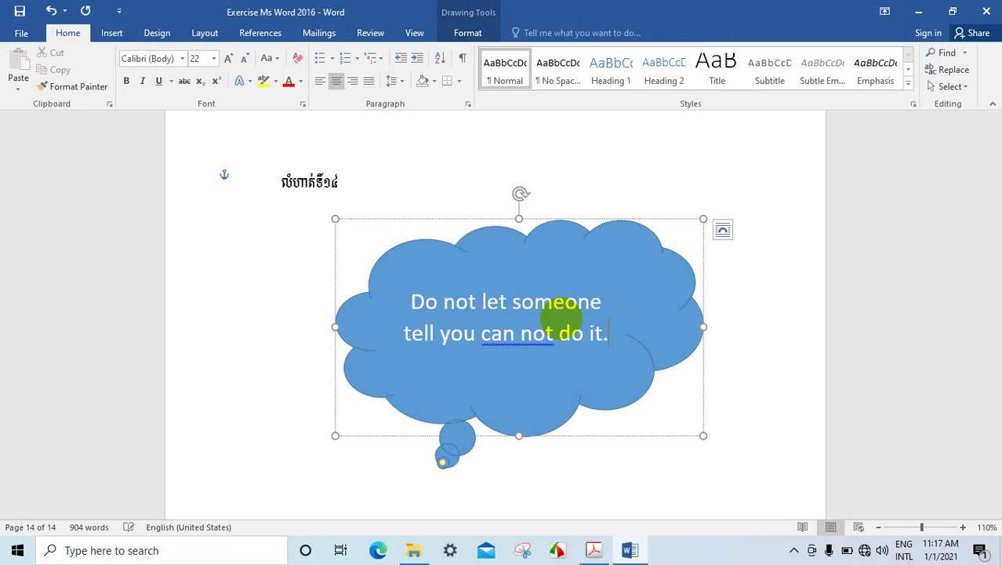
# Fill the cloud callout with Green, Accent 6, Lighter 60%.
pyautogui.scroll(-3, 569, 310)
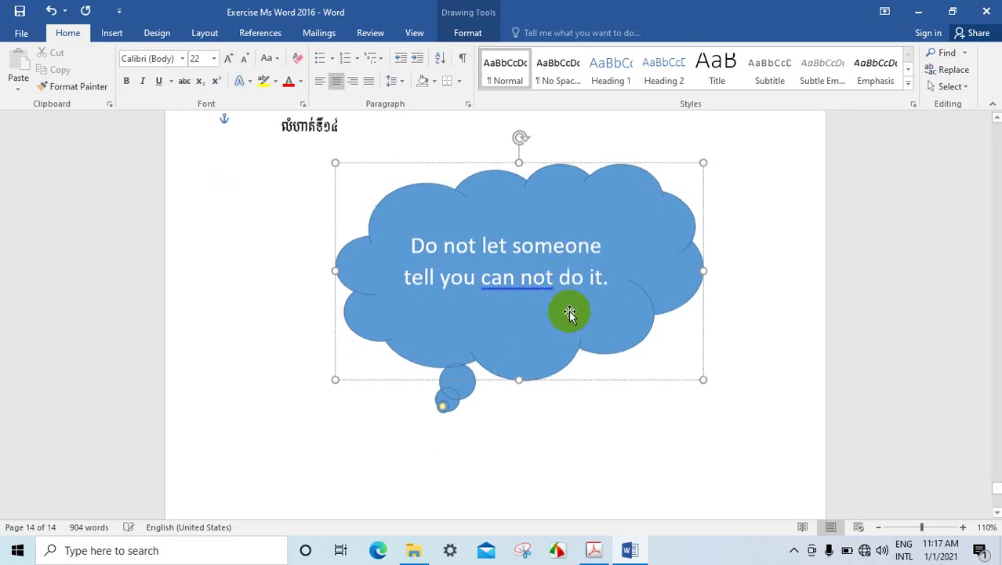
pyautogui.click(631, 280)
pyautogui.scroll(3, 632, 278)
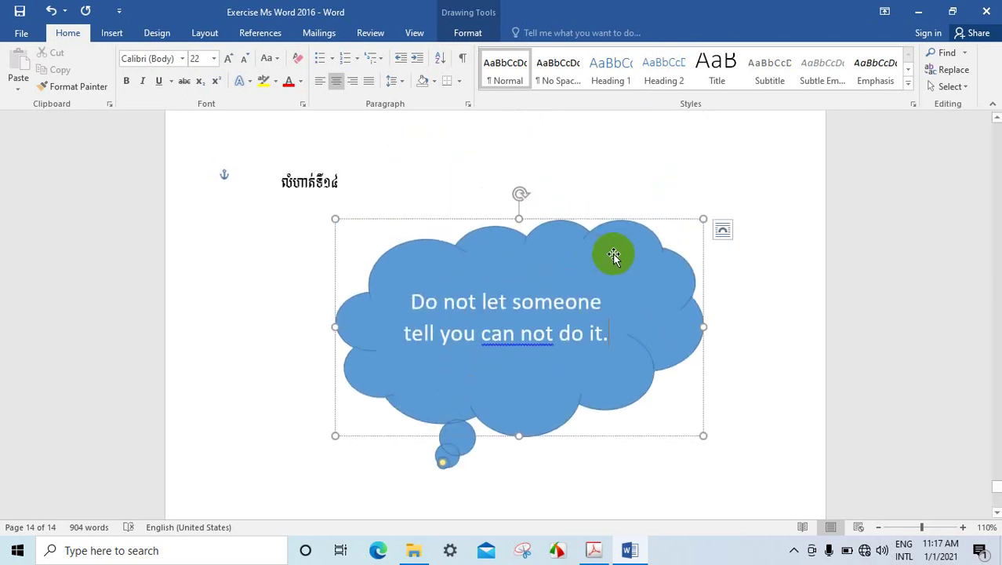
pyautogui.click(468, 34)
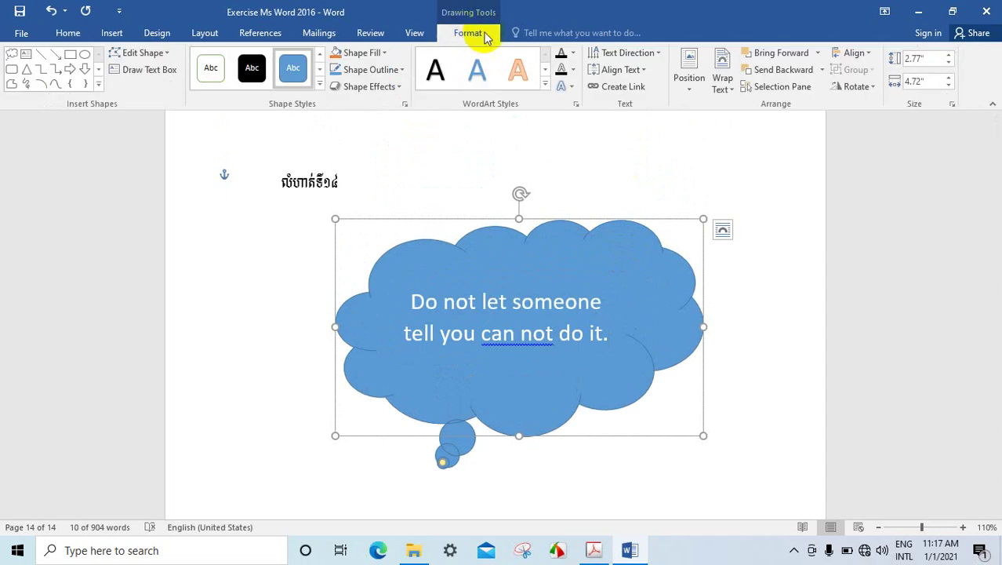
pyautogui.click(385, 54)
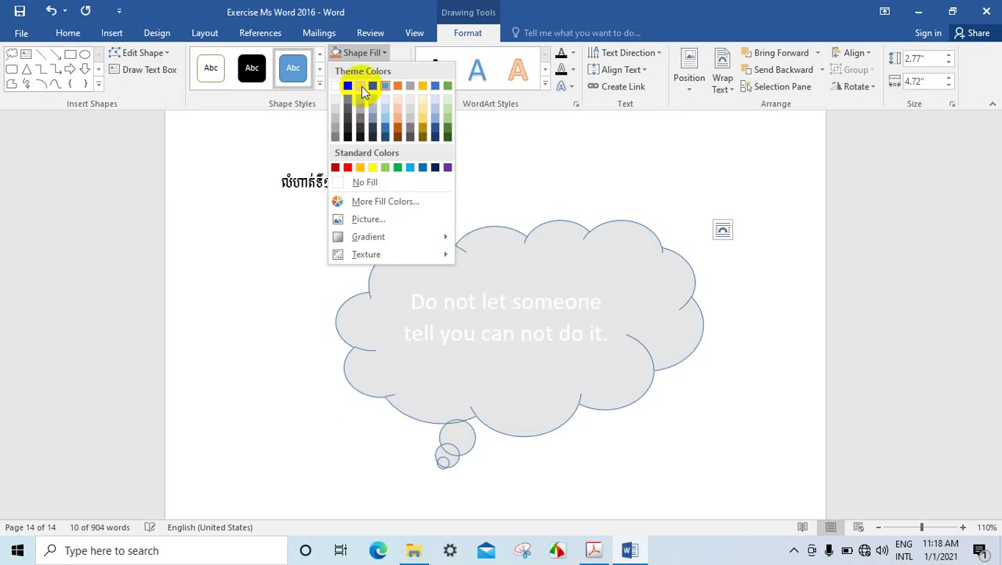
pyautogui.click(448, 112)
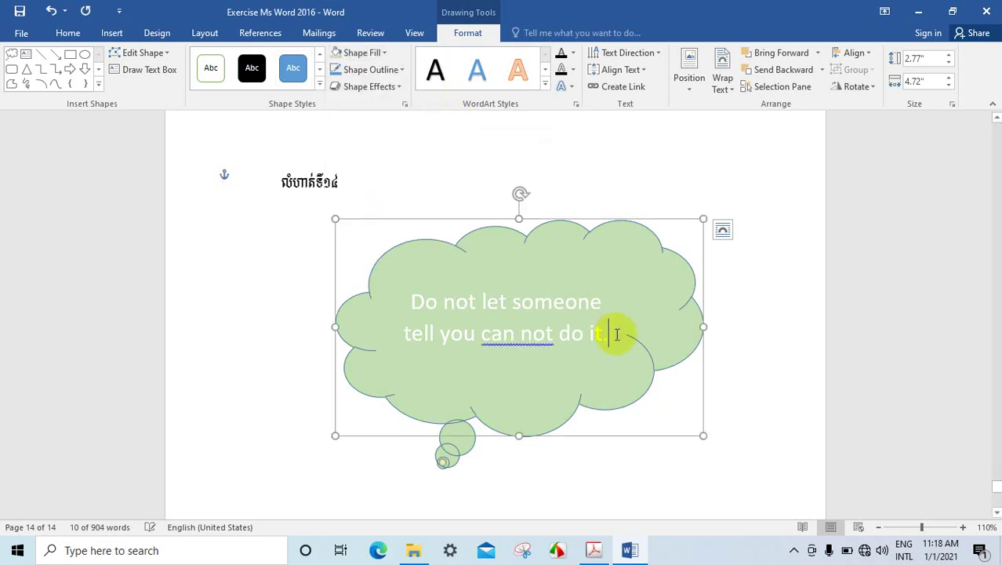
# Color the cloud's quote red and set it in Times New Roman.
pyautogui.moveTo(617, 334); pyautogui.dragTo(407, 287)
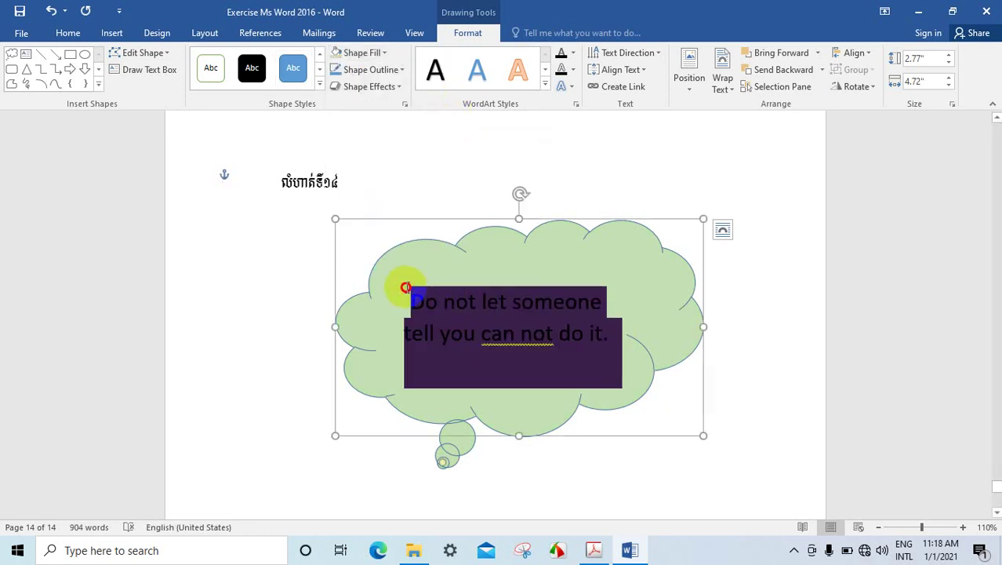
pyautogui.click(69, 33)
pyautogui.click(289, 81)
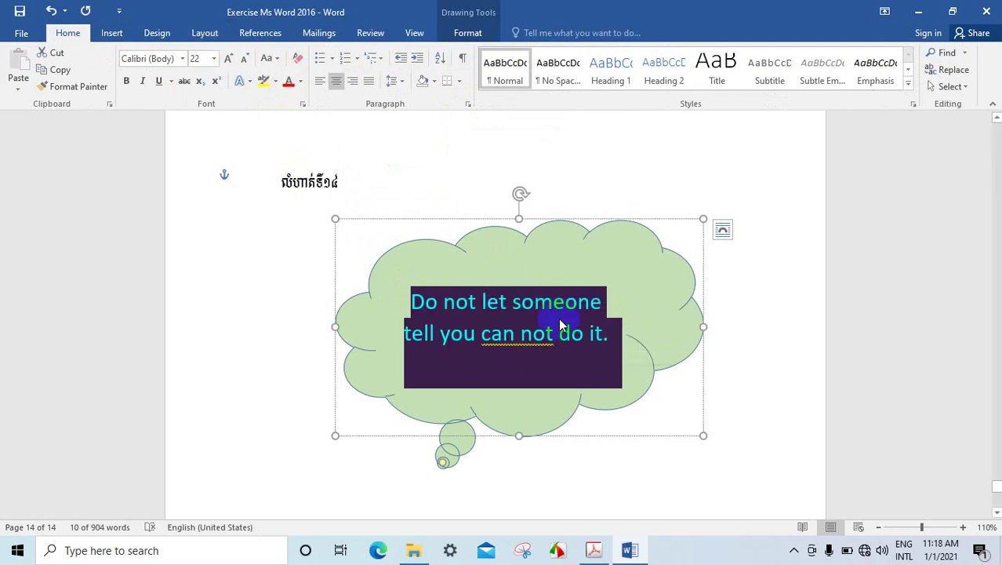
pyautogui.click(183, 58)
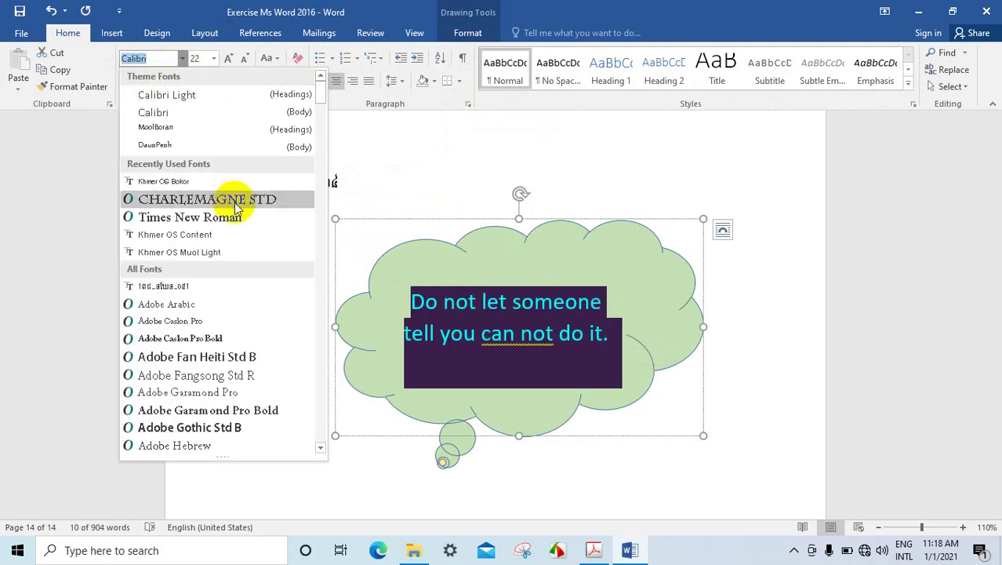
pyautogui.click(212, 220)
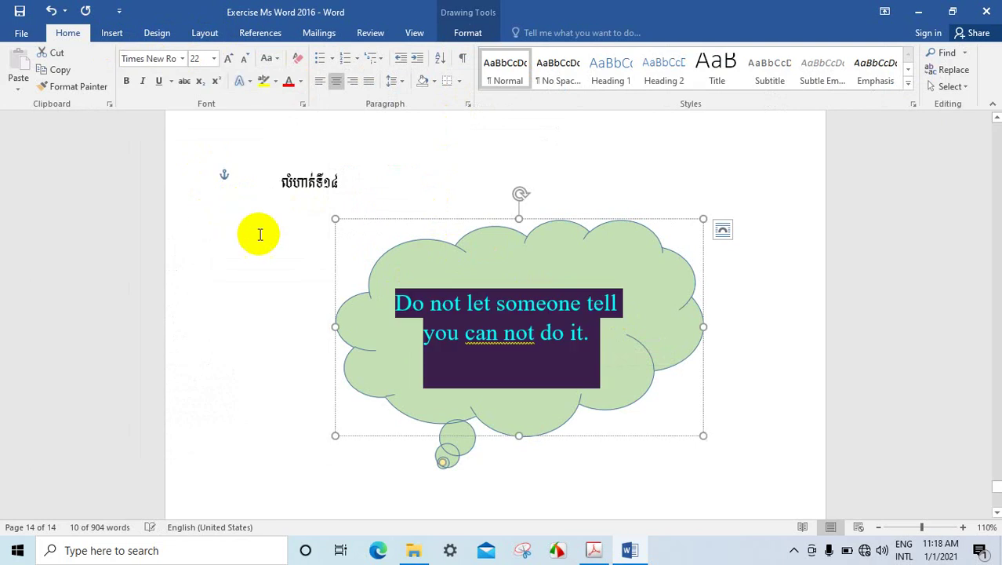
pyautogui.click(602, 338)
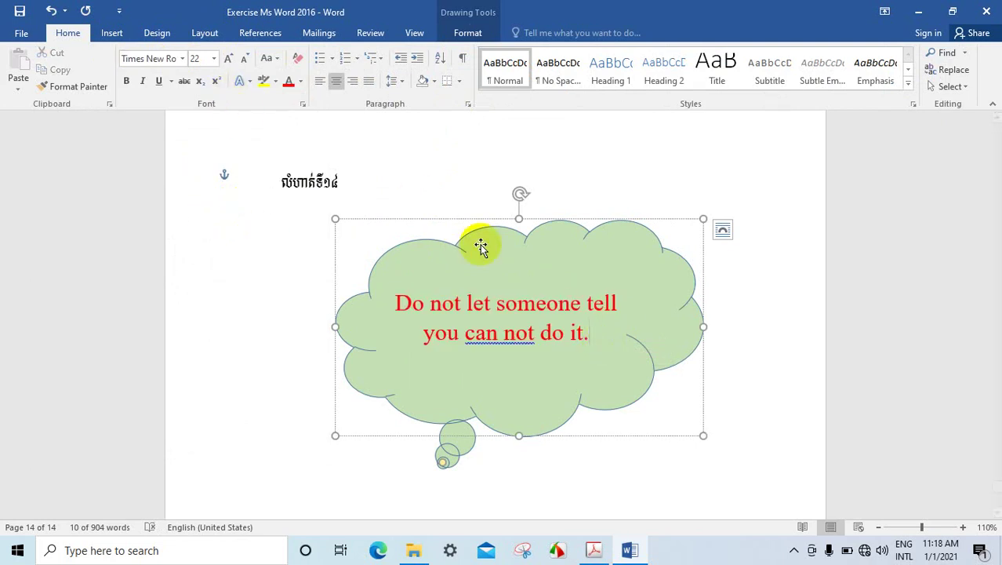
pyautogui.scroll(-1, 555, 259)
pyautogui.scroll(-2, 551, 258)
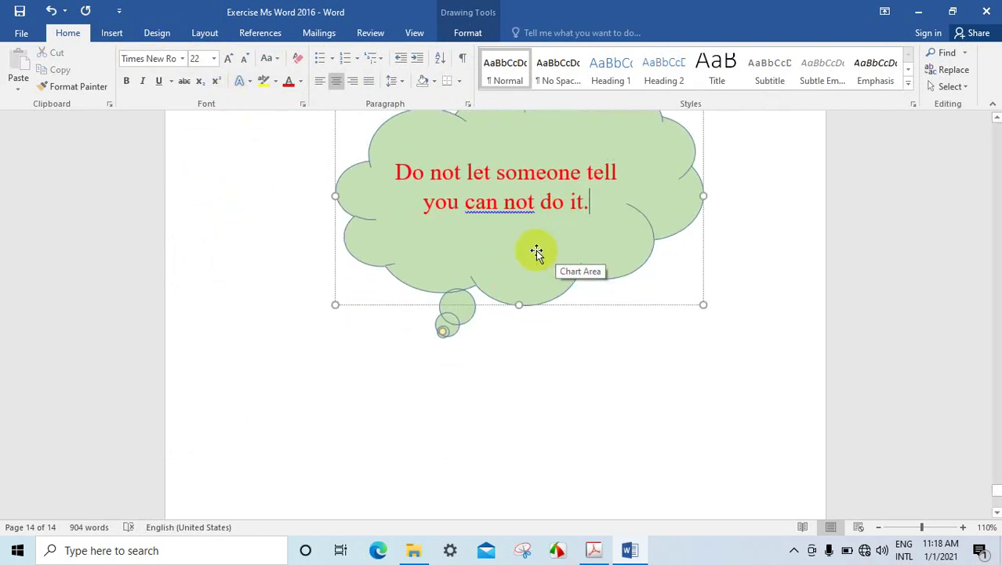
pyautogui.scroll(2, 536, 250)
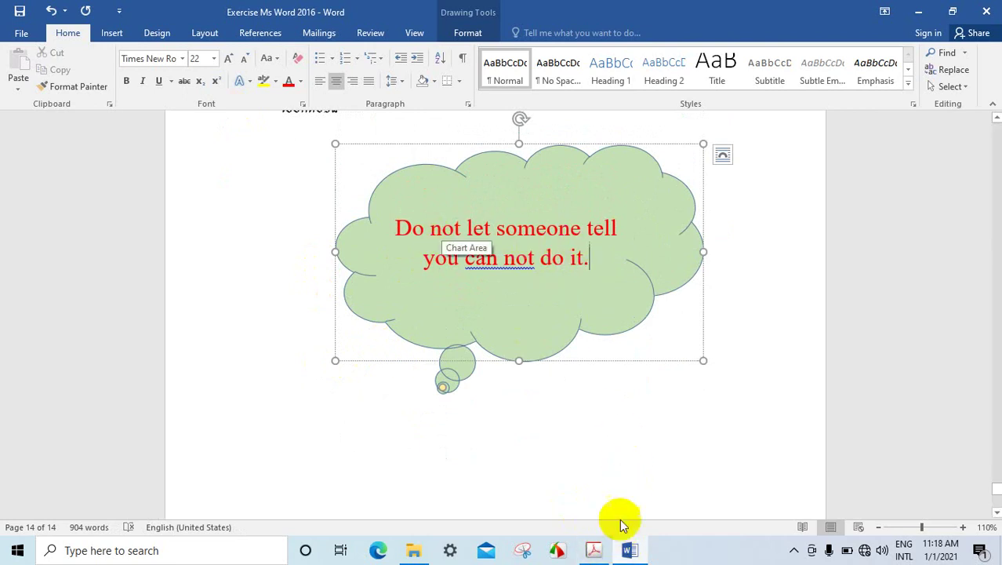
pyautogui.click(594, 549)
pyautogui.scroll(-2, 549, 314)
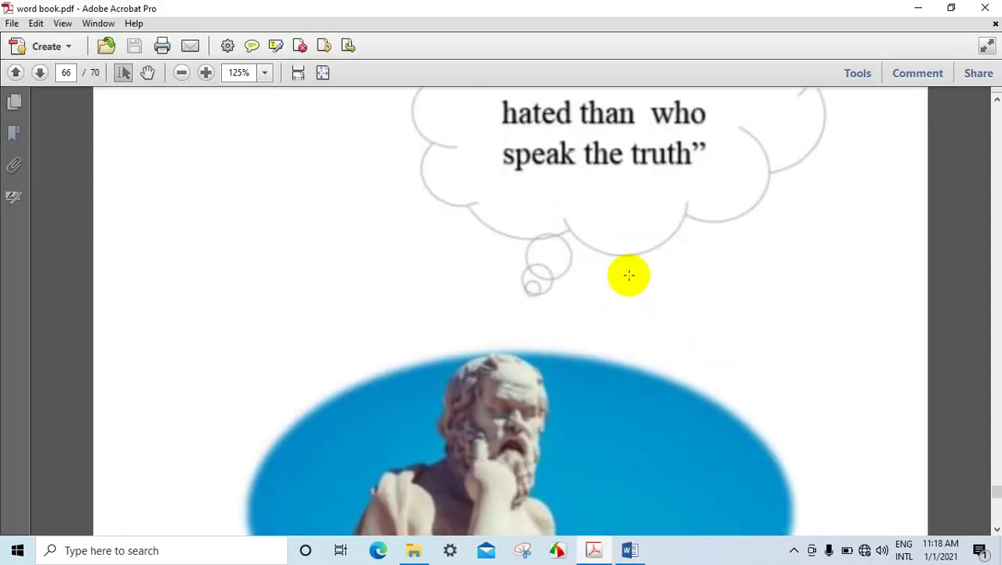
pyautogui.scroll(3, 565, 243)
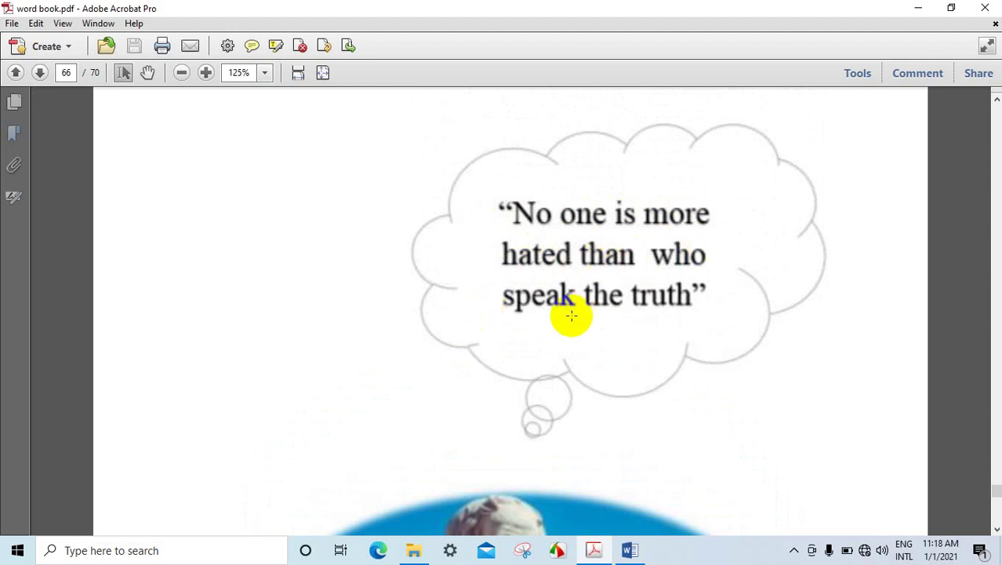
pyautogui.moveTo(603, 301); pyautogui.dragTo(625, 304)
pyautogui.scroll(-5, 628, 304)
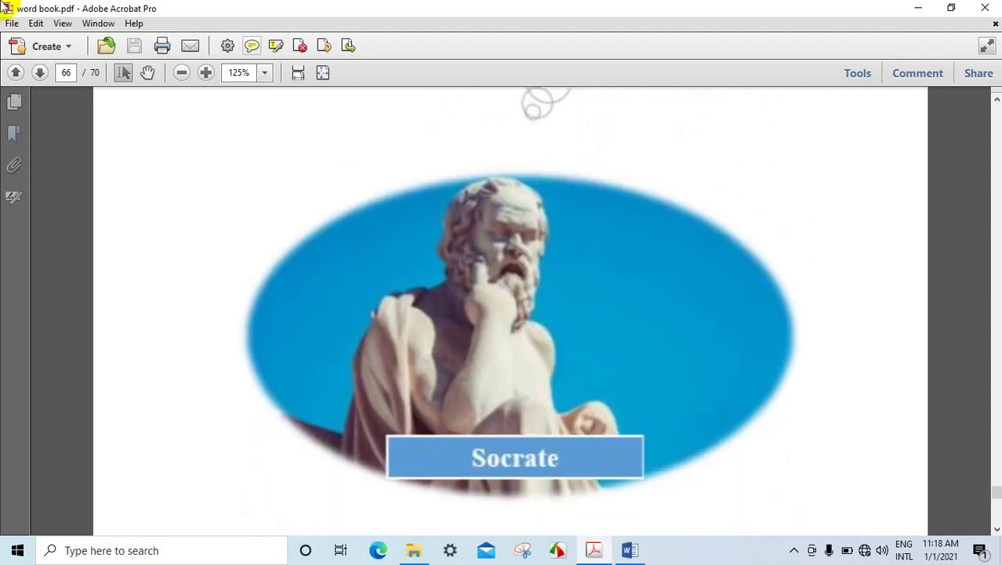
pyautogui.click(627, 552)
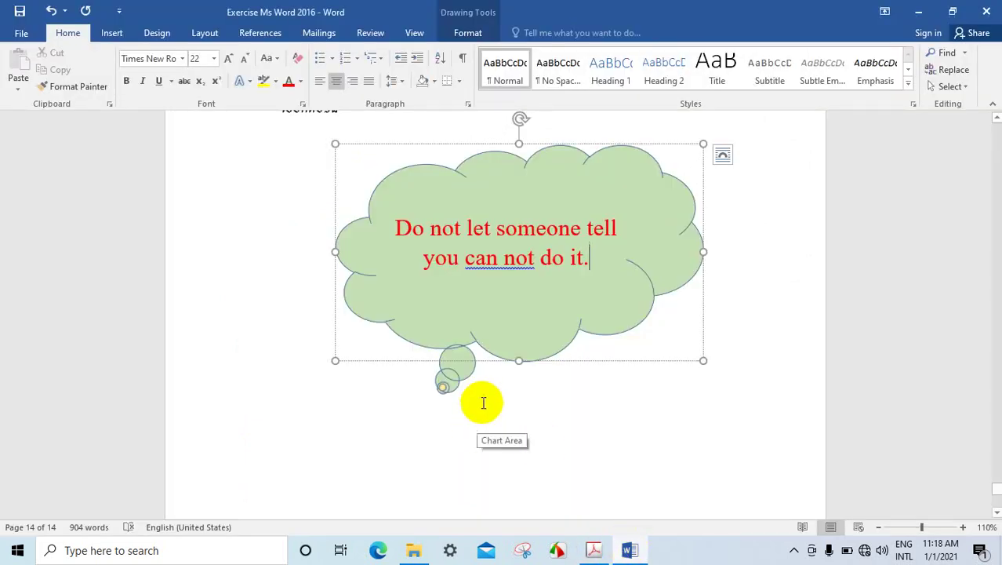
# Insert the second webcam photo from the Camera Roll folder onto page 14.
pyautogui.scroll(-1, 482, 402)
pyautogui.scroll(-1, 481, 403)
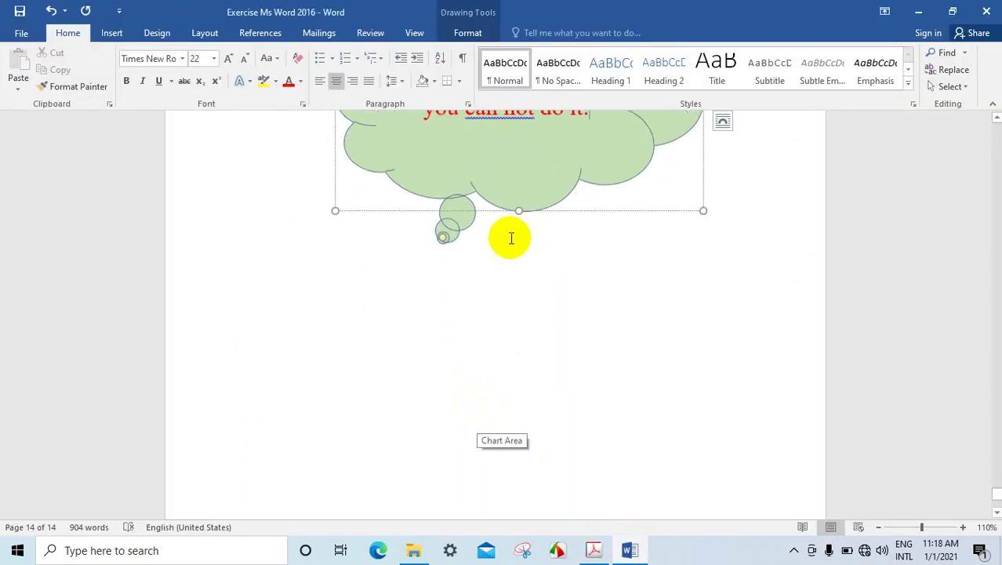
pyautogui.click(351, 258)
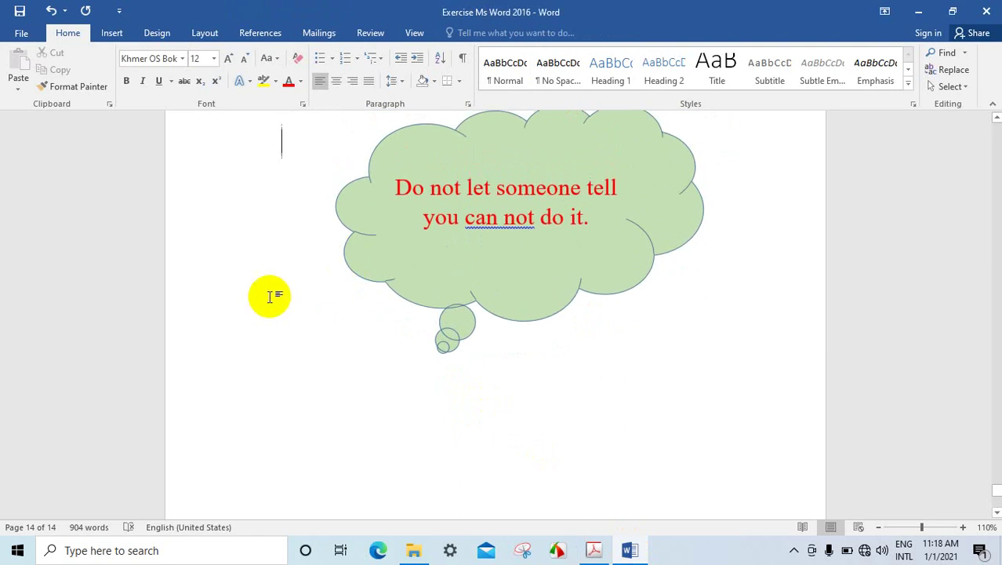
pyautogui.click(116, 36)
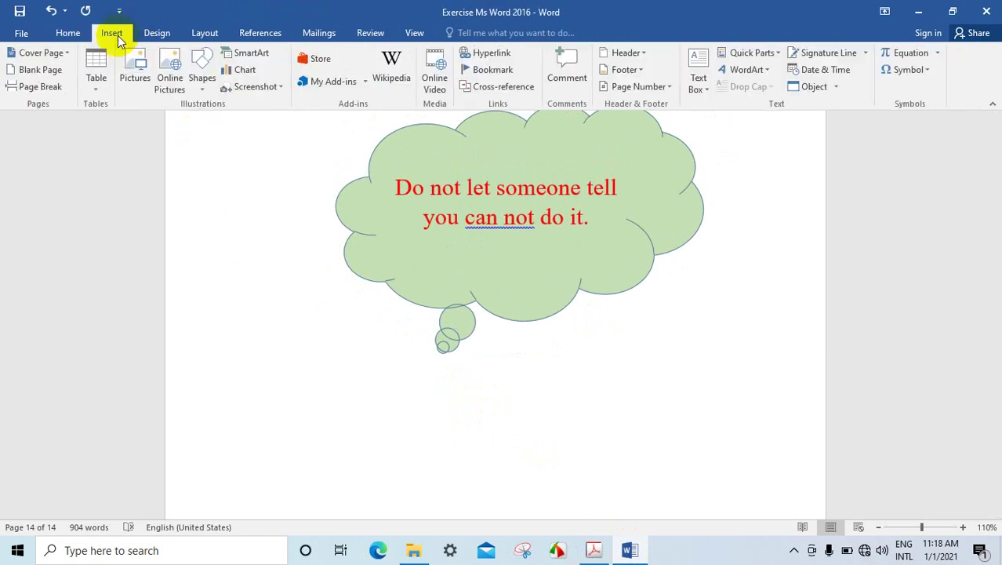
pyautogui.click(135, 66)
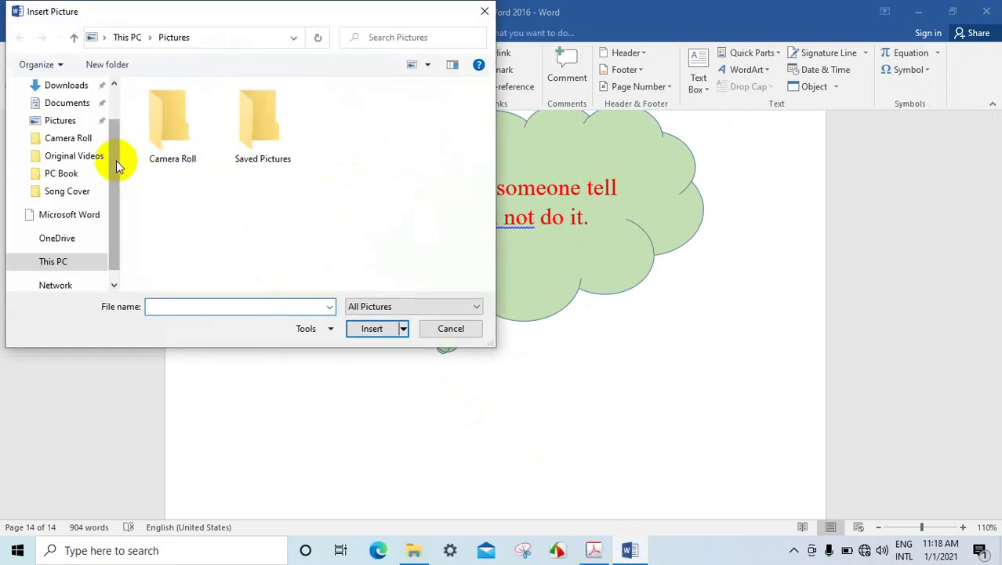
pyautogui.doubleClick(167, 133)
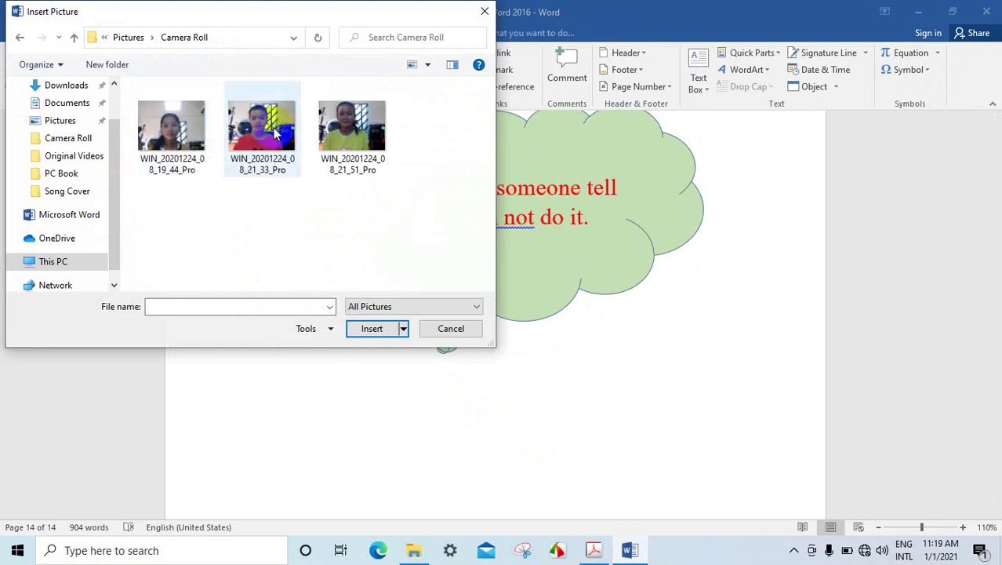
pyautogui.doubleClick(271, 132)
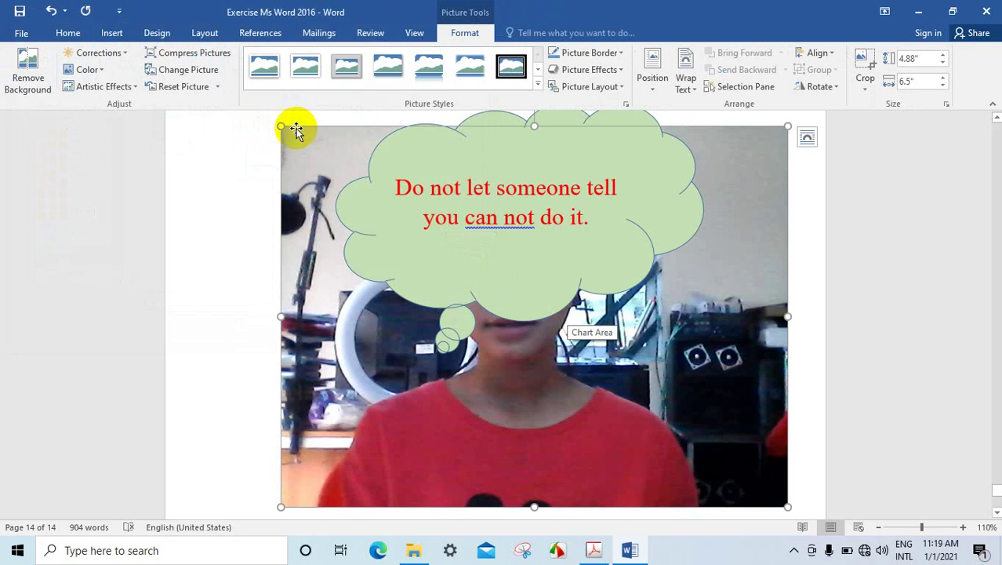
# Shrink the photo to 3.76" by 5.02", wrap it Behind Text, and move it below the cloud.
pyautogui.moveTo(282, 130); pyautogui.dragTo(386, 318)
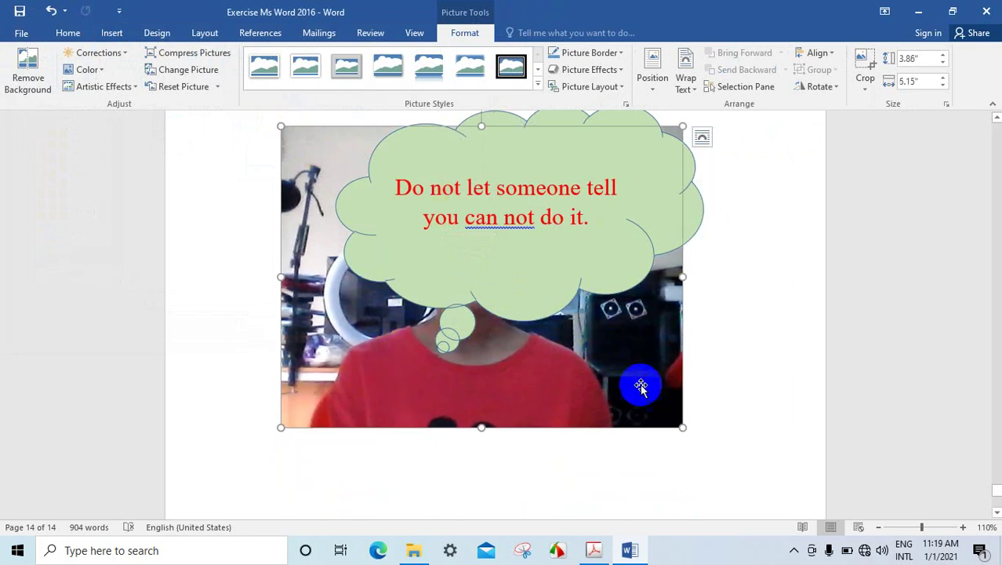
pyautogui.moveTo(682, 424); pyautogui.dragTo(671, 405)
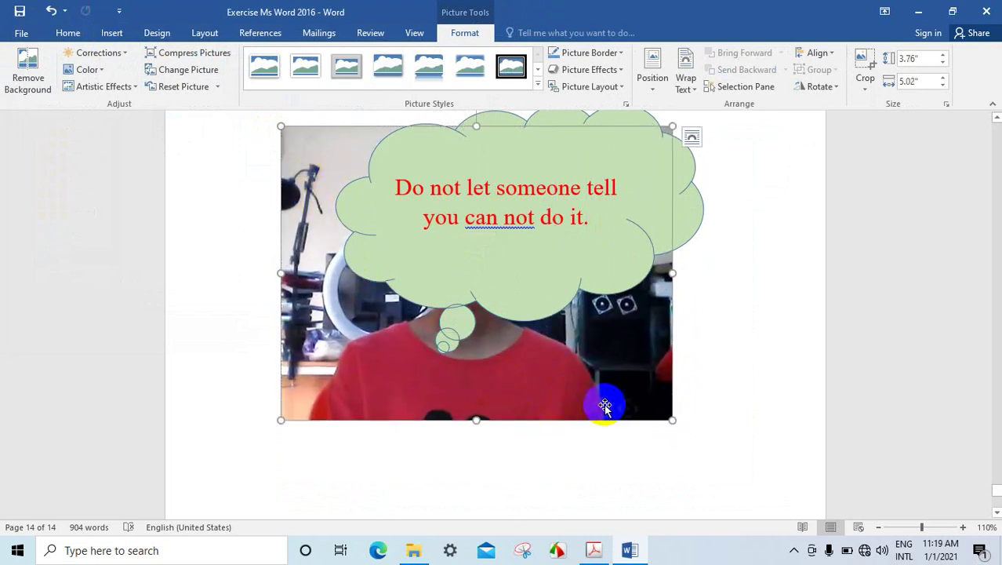
pyautogui.rightClick(573, 406)
pyautogui.moveTo(616, 358)
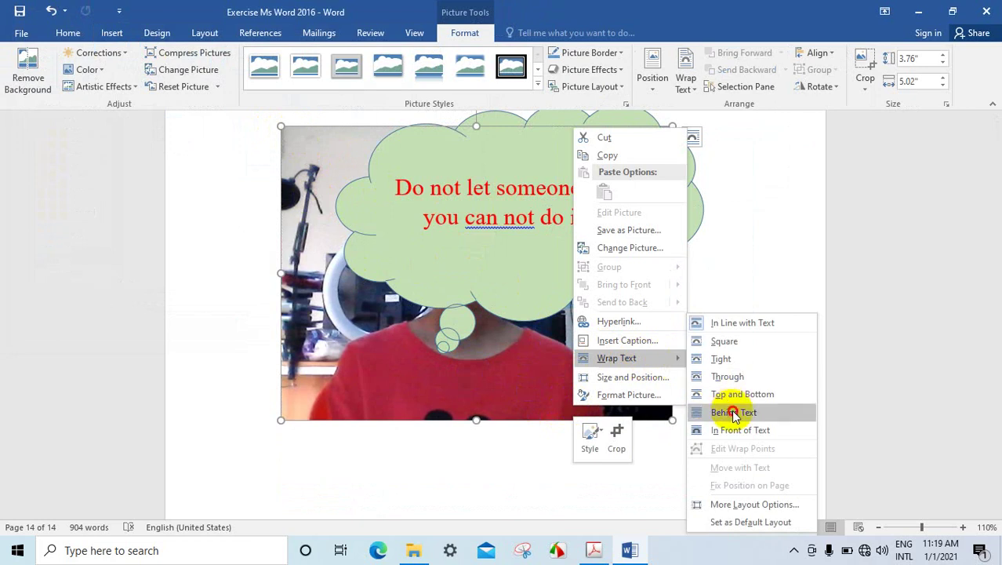
pyautogui.click(730, 412)
pyautogui.moveTo(565, 408)
pyautogui.mouseDown()
pyautogui.moveTo(582, 445)
pyautogui.moveTo(557, 381)
pyautogui.moveTo(587, 297)
pyautogui.mouseUp()
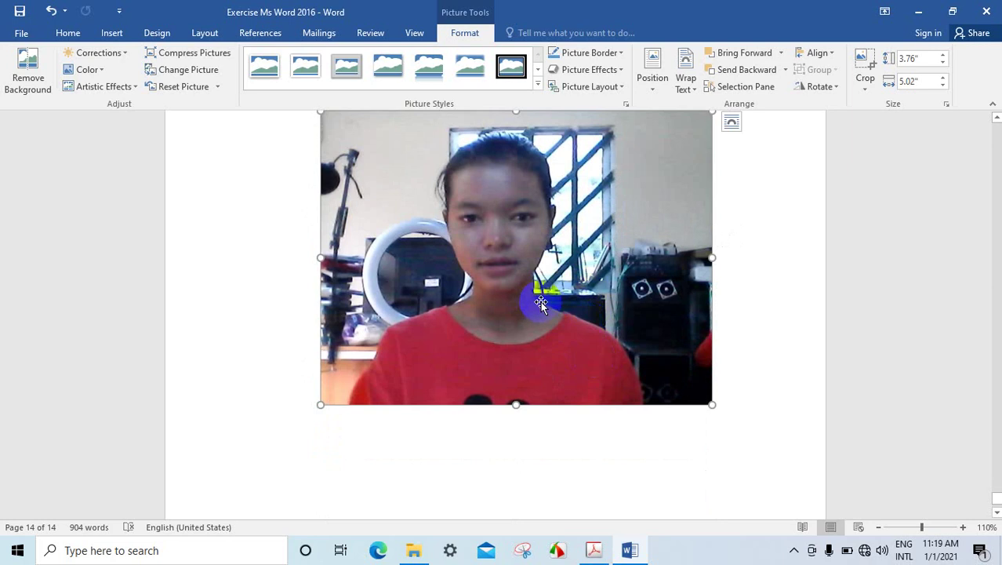
pyautogui.scroll(3, 541, 297)
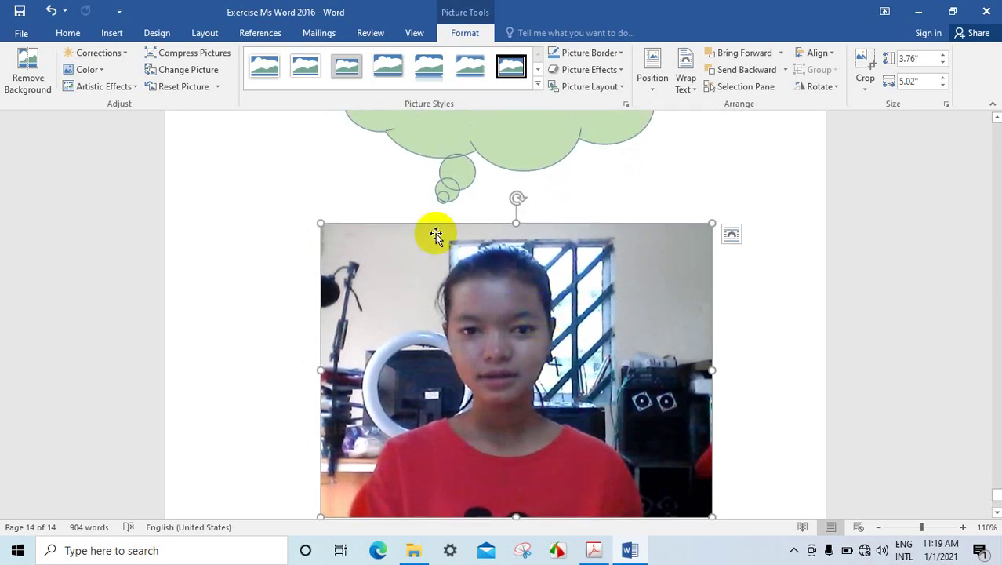
pyautogui.scroll(-2, 586, 514)
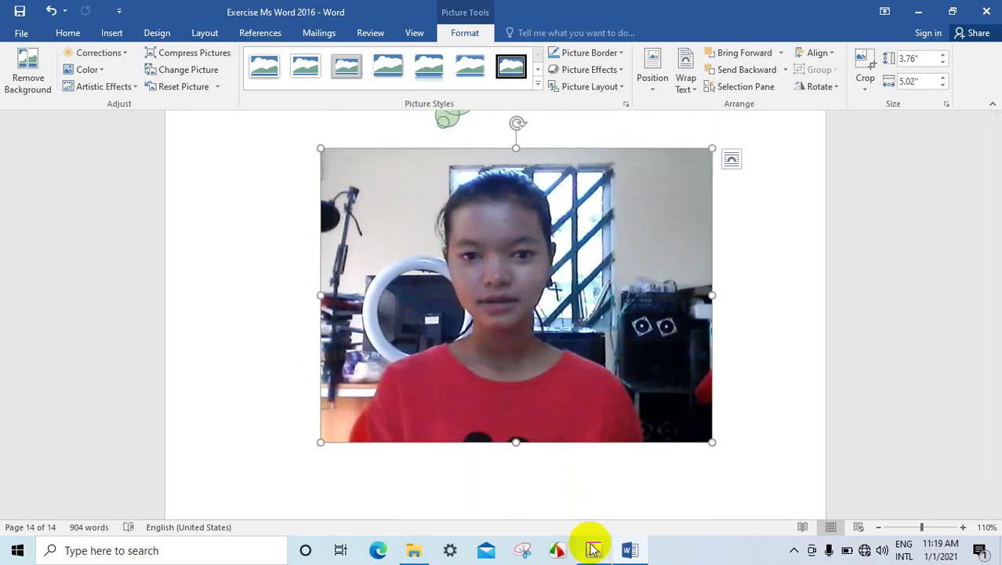
# Check the reference photo, then try soft-edged and bevelled oval picture styles.
pyautogui.click(592, 547)
pyautogui.click(630, 550)
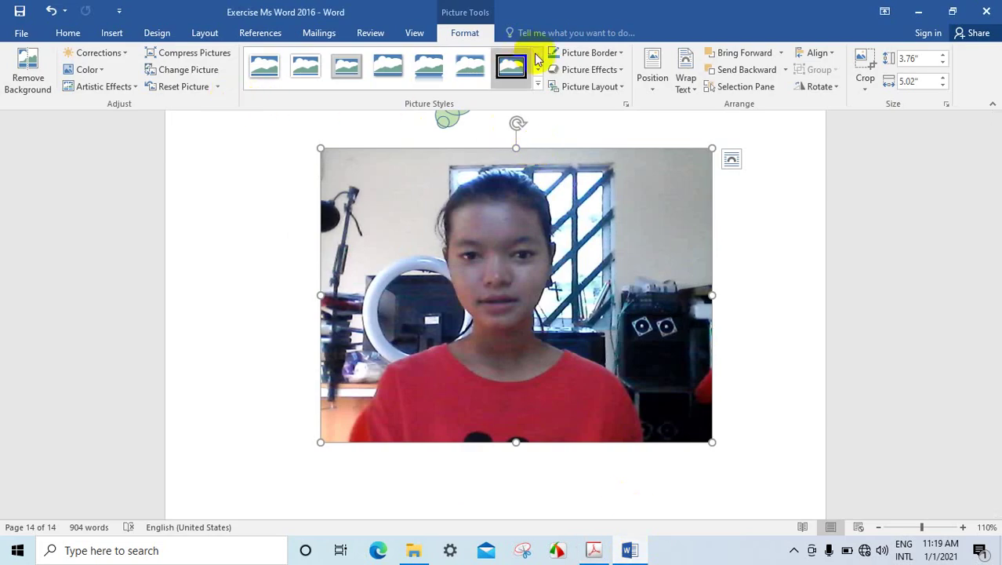
pyautogui.click(538, 85)
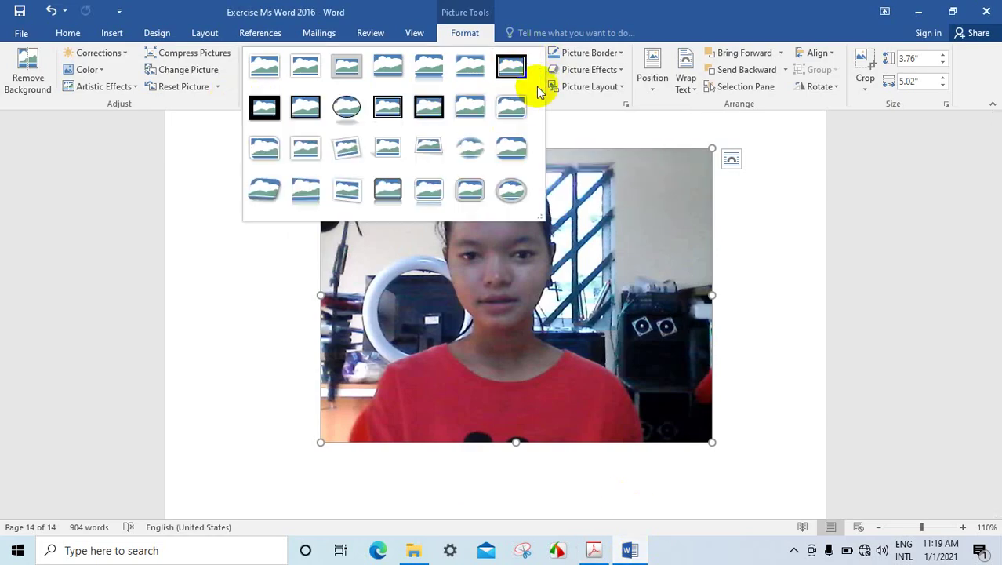
pyautogui.click(471, 148)
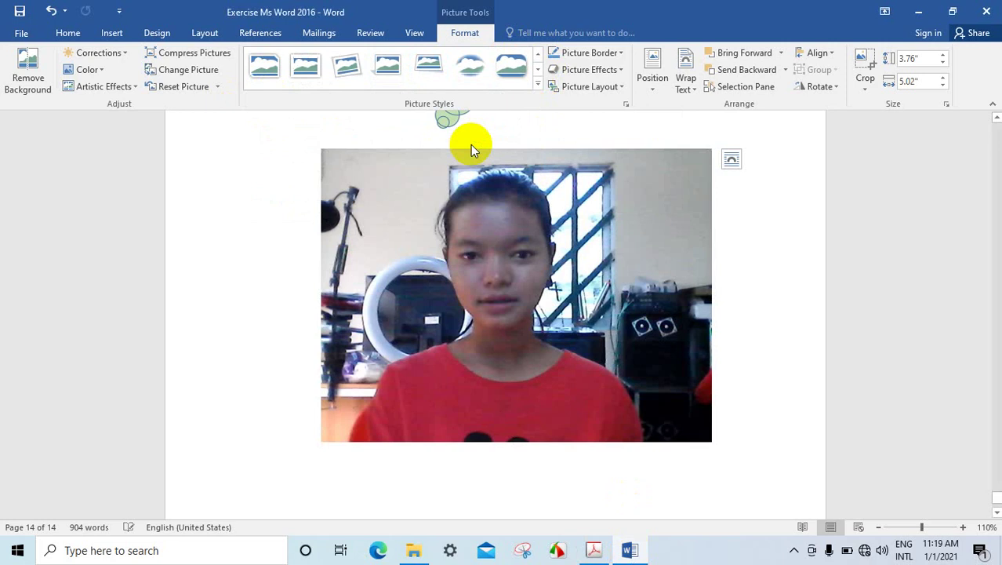
pyautogui.click(538, 85)
pyautogui.click(510, 196)
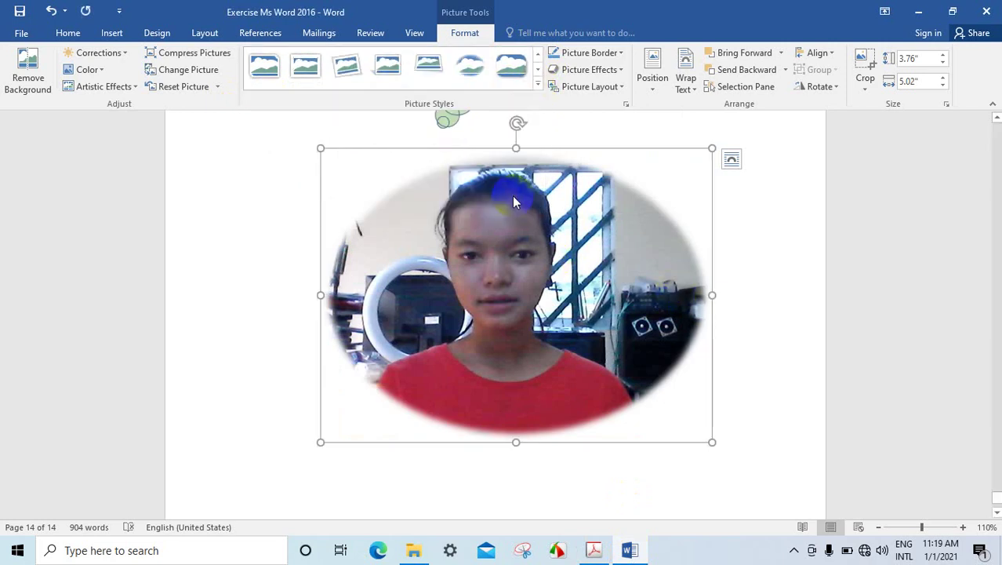
# Apply the oval picture style with a dark border and shadow.
pyautogui.click(538, 84)
pyautogui.click(347, 107)
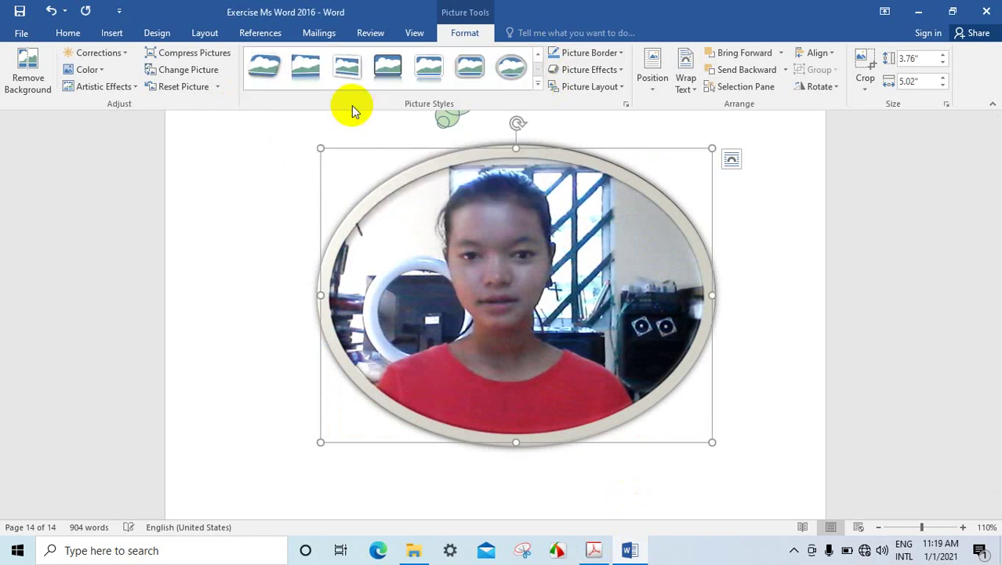
pyautogui.scroll(-1, 665, 324)
pyautogui.scroll(2, 651, 321)
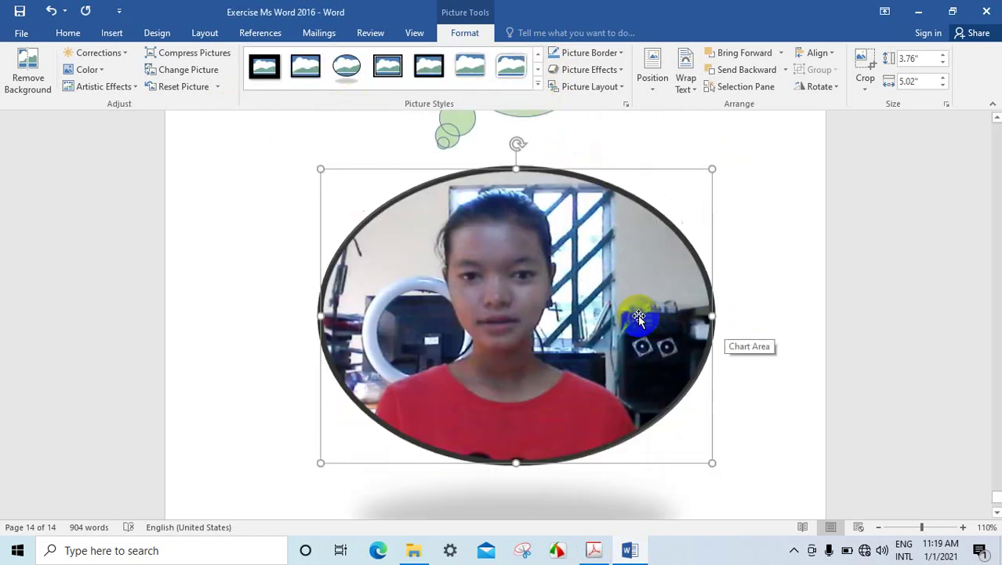
pyautogui.scroll(-2, 639, 318)
pyautogui.scroll(3, 639, 317)
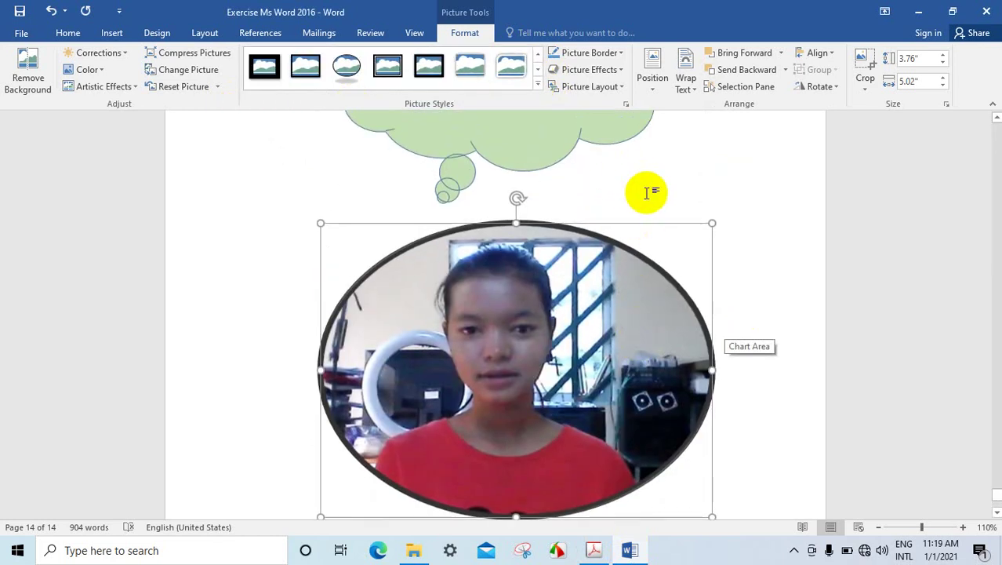
pyautogui.scroll(-4, 648, 204)
pyautogui.click(592, 548)
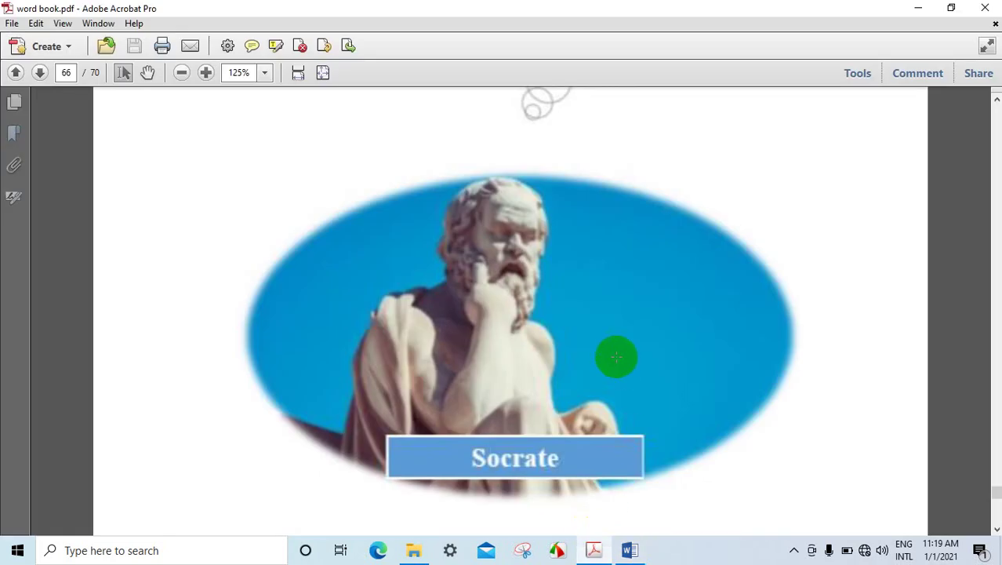
pyautogui.scroll(-3, 620, 357)
pyautogui.scroll(3, 628, 359)
pyautogui.click(630, 549)
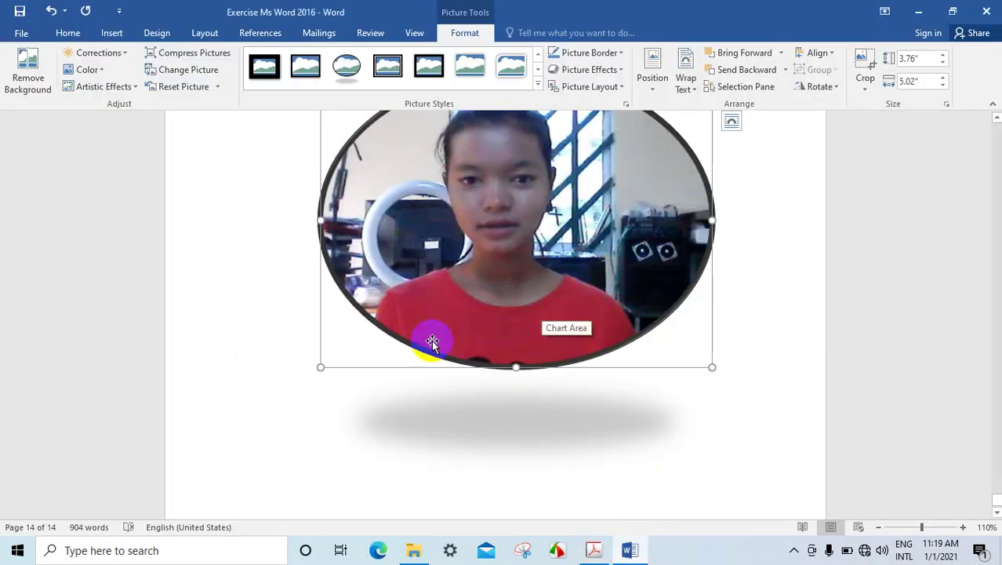
pyautogui.rightClick(487, 225)
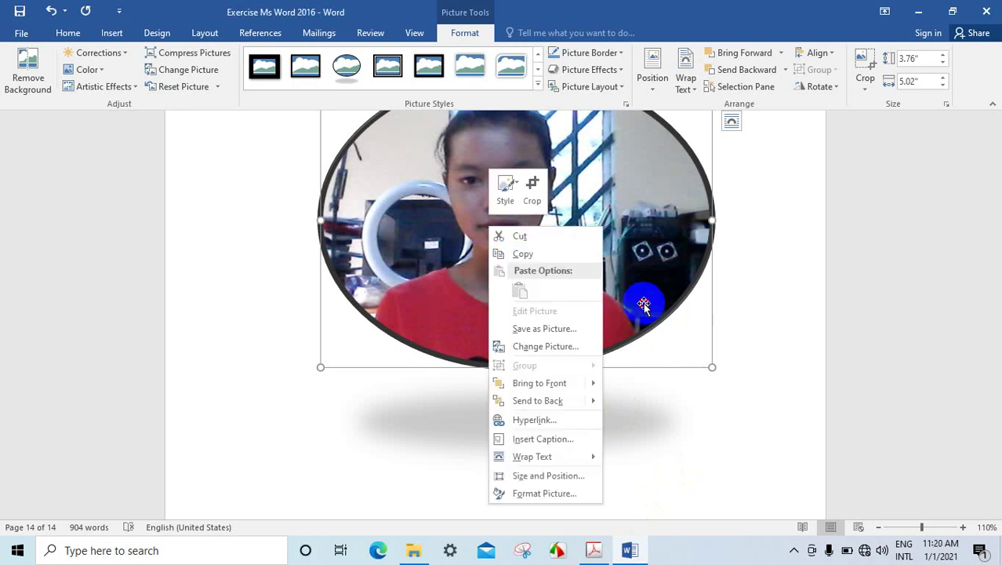
pyautogui.click(644, 302)
pyautogui.rightClick(536, 339)
pyautogui.moveTo(587, 234)
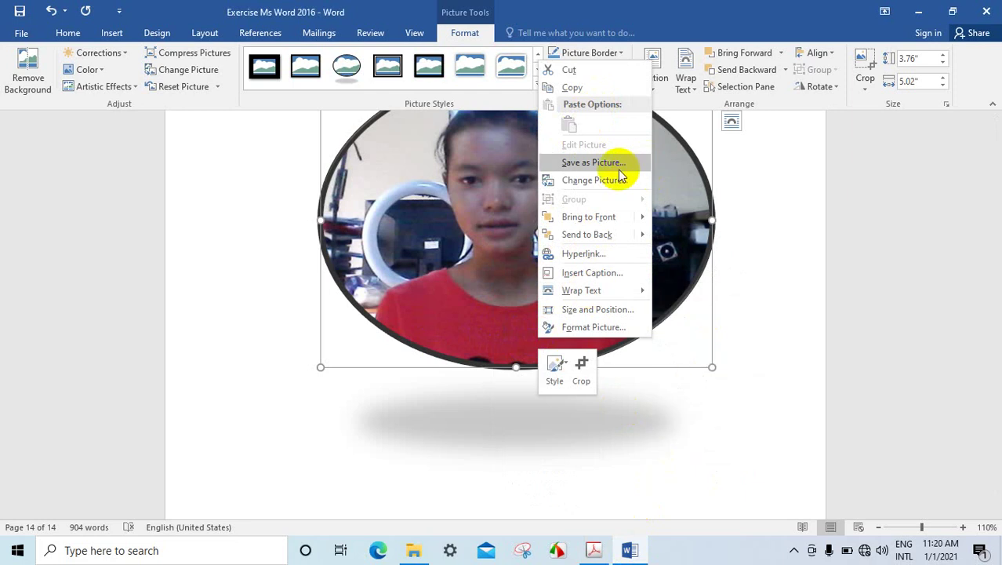
pyautogui.click(498, 216)
pyautogui.scroll(3, 542, 229)
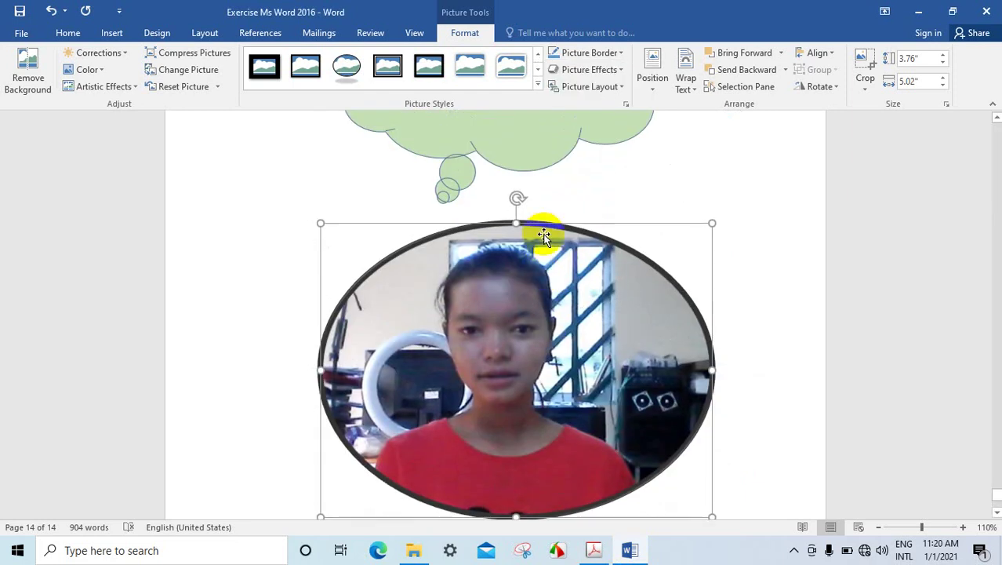
pyautogui.scroll(-3, 541, 235)
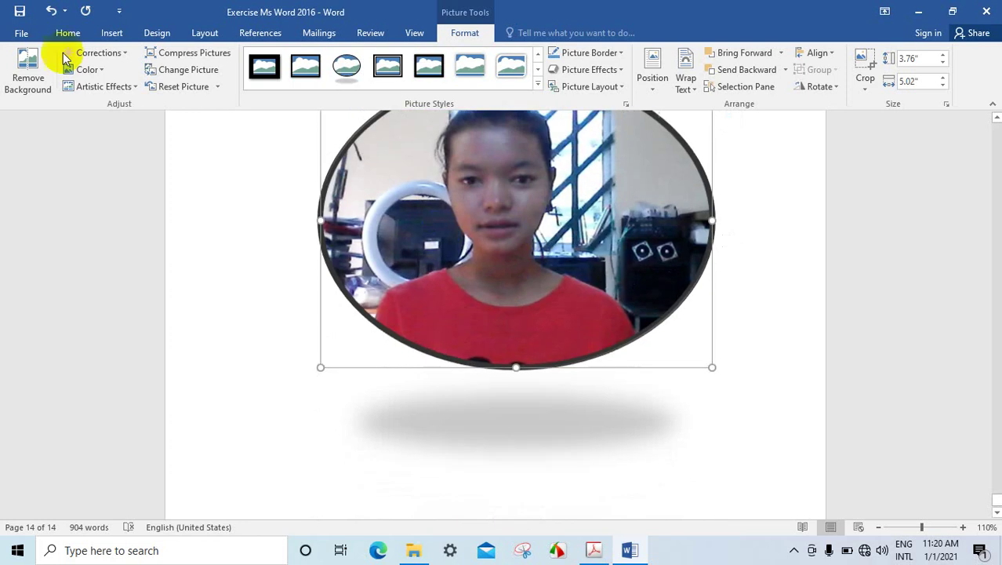
# Draw a rectangle across the photo's lower part and add text inside it.
pyautogui.click(111, 32)
pyautogui.click(202, 69)
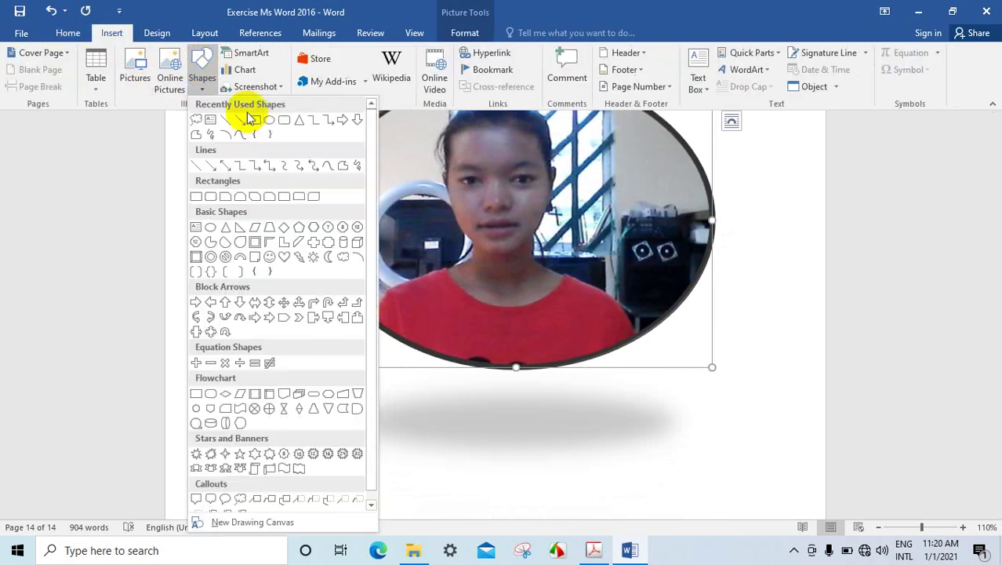
pyautogui.click(264, 124)
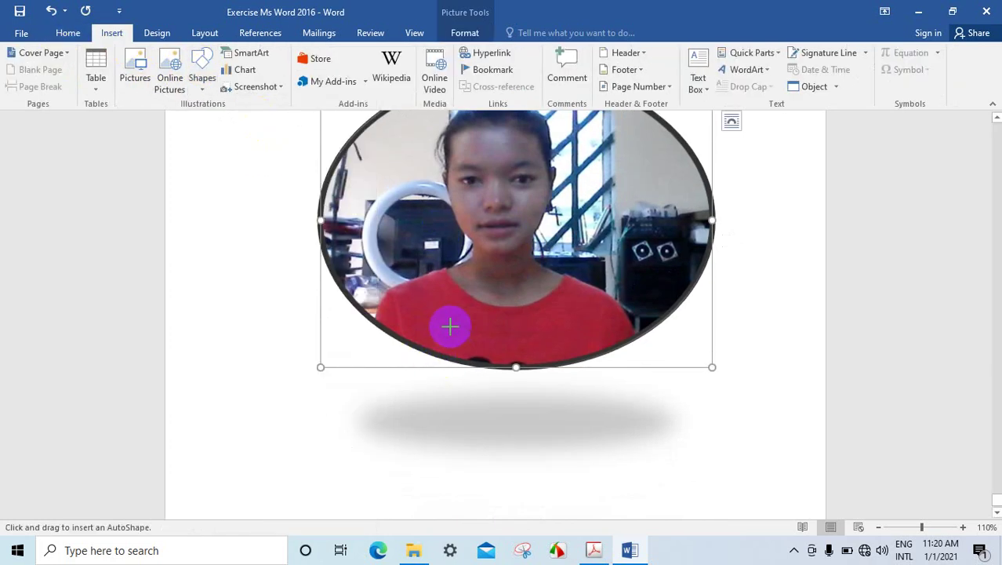
pyautogui.moveTo(435, 295); pyautogui.dragTo(590, 345)
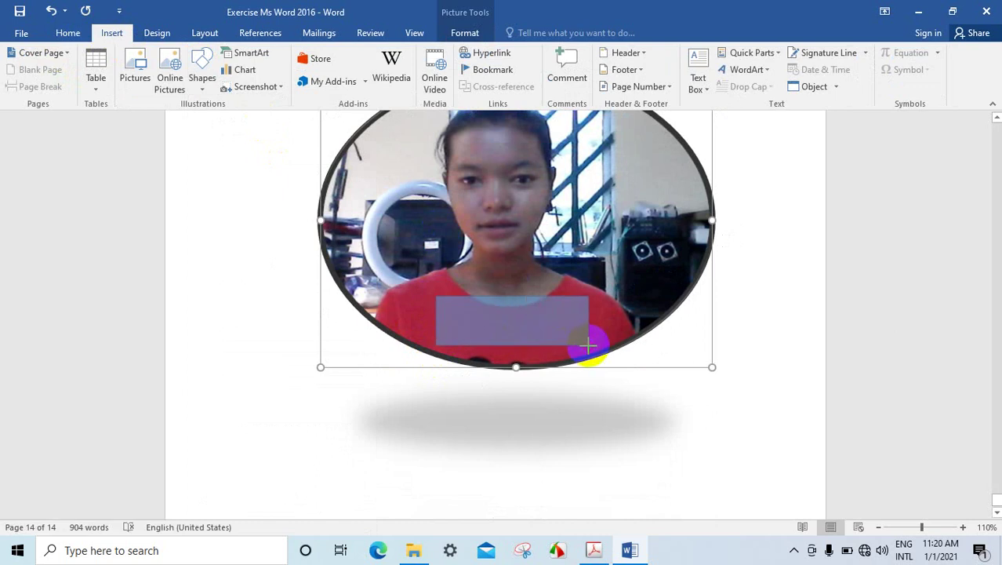
pyautogui.rightClick(536, 314)
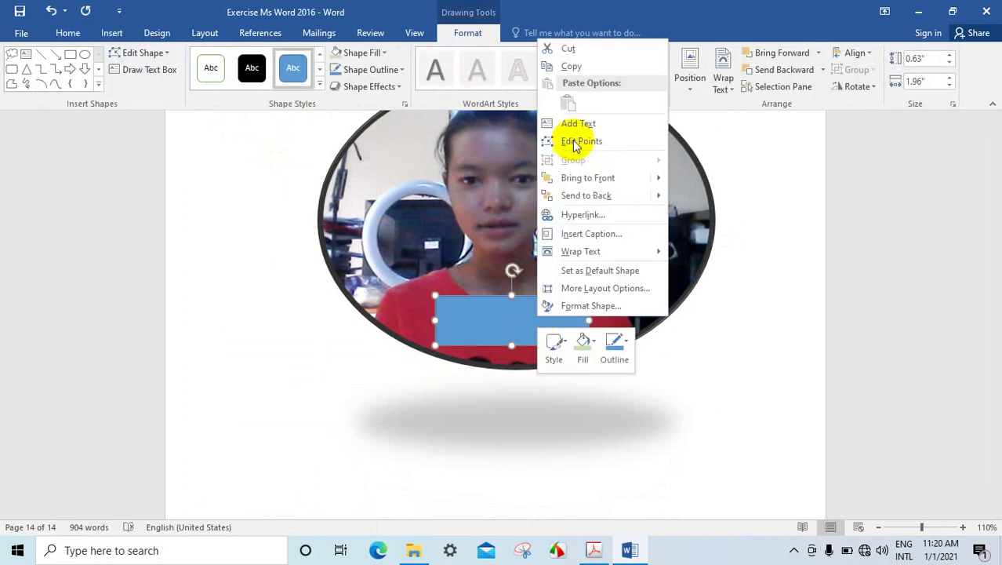
pyautogui.click(581, 123)
pyautogui.click(538, 321)
pyautogui.write('Teacher English')
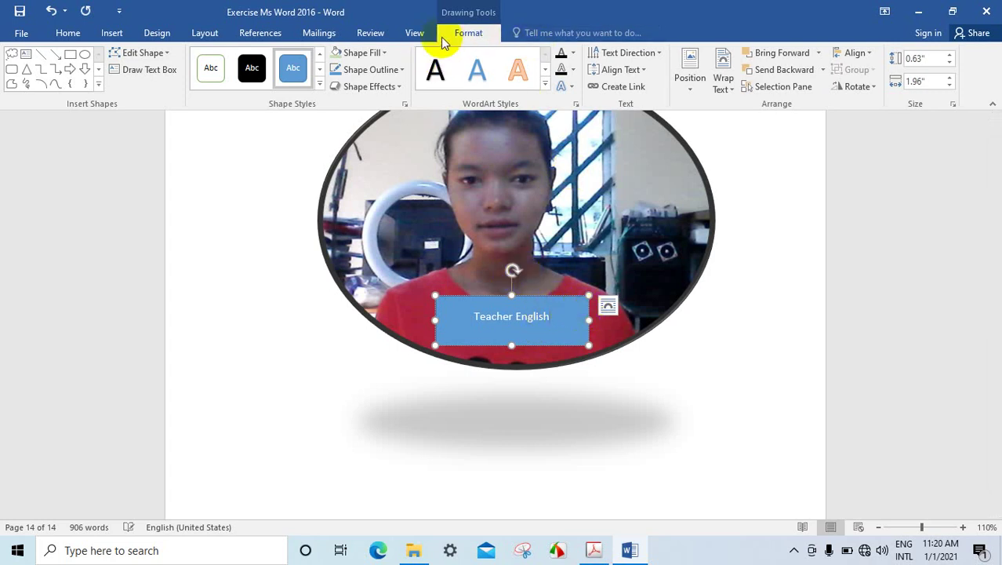
# Fill the Teacher English box with green and give its outline a dotted style.
pyautogui.click(385, 53)
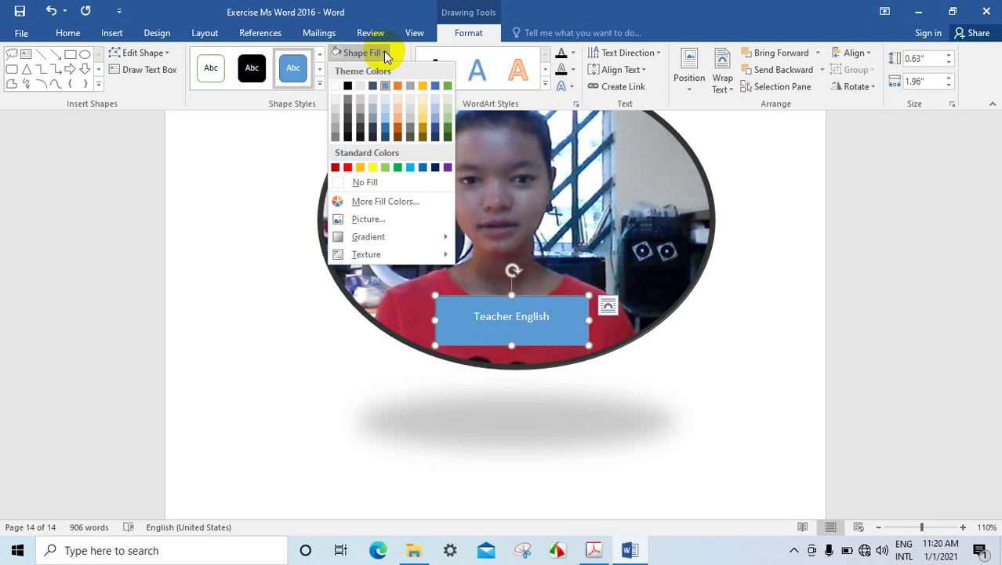
pyautogui.click(444, 86)
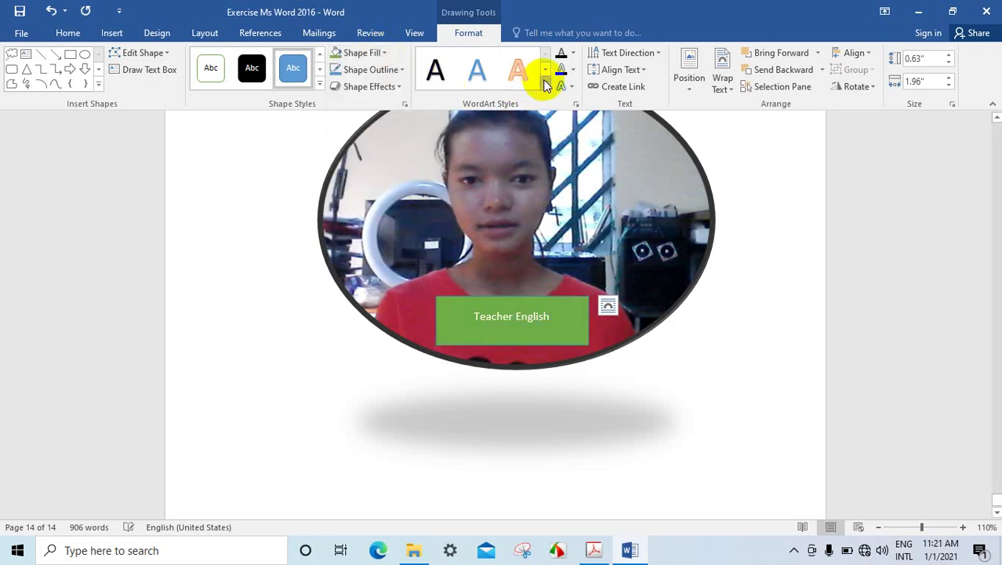
pyautogui.click(402, 72)
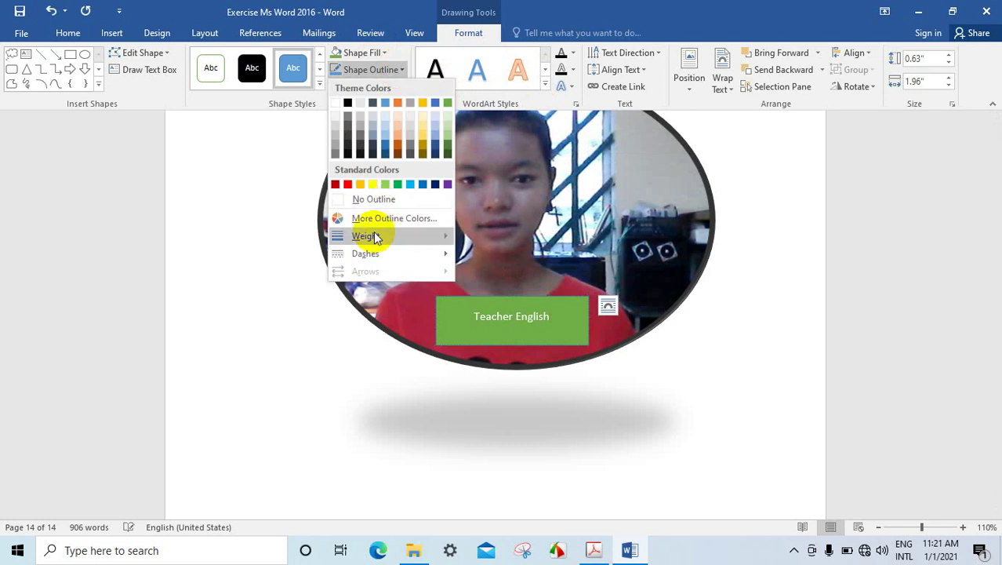
pyautogui.moveTo(366, 253)
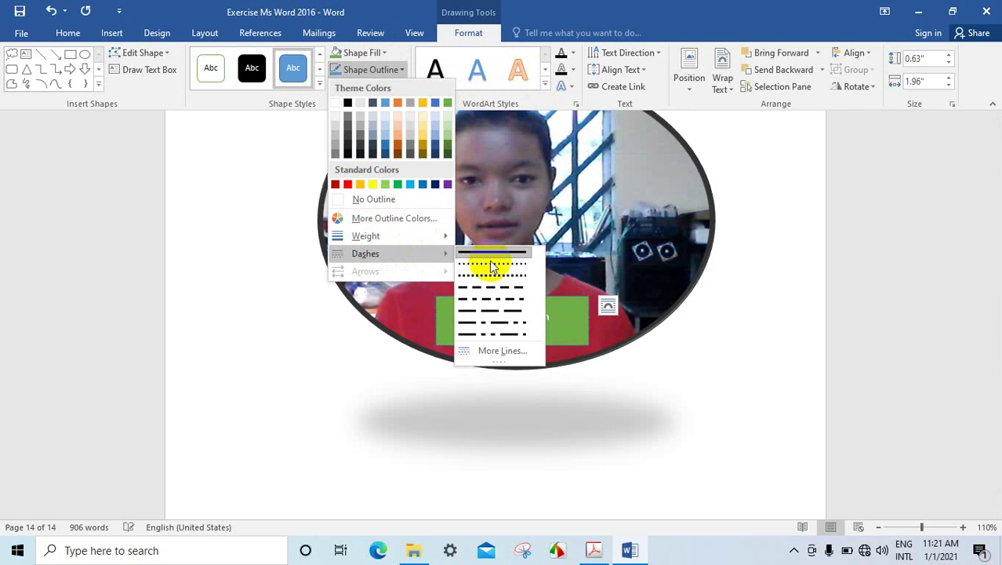
pyautogui.click(493, 265)
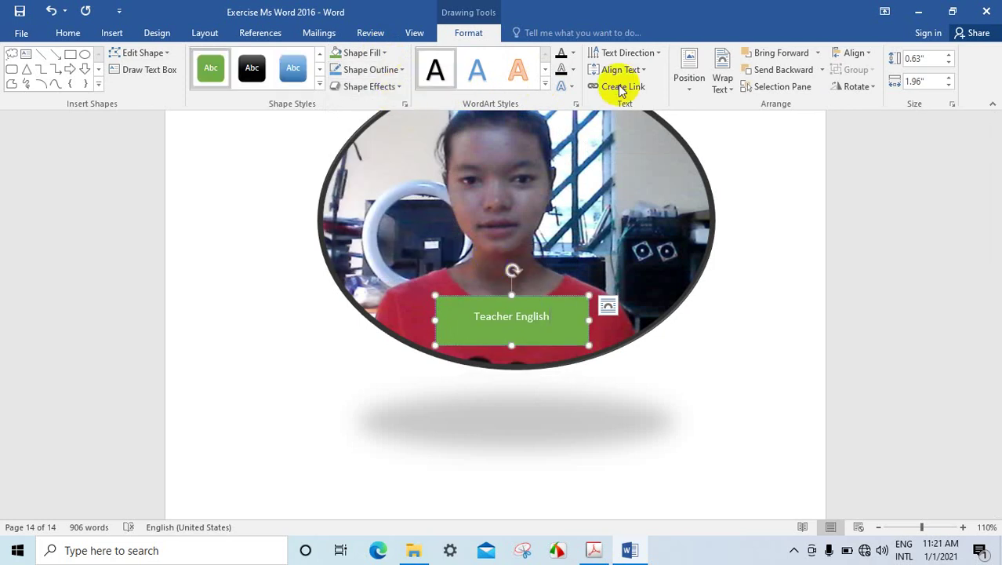
# Warp the Teacher English words into an arched text transform.
pyautogui.click(575, 87)
pyautogui.moveTo(608, 273)
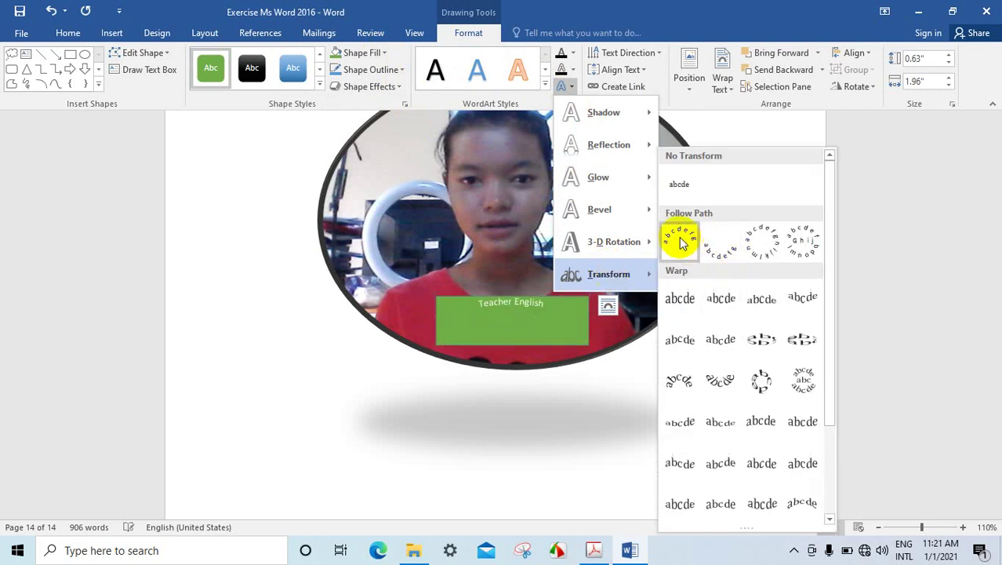
pyautogui.click(680, 381)
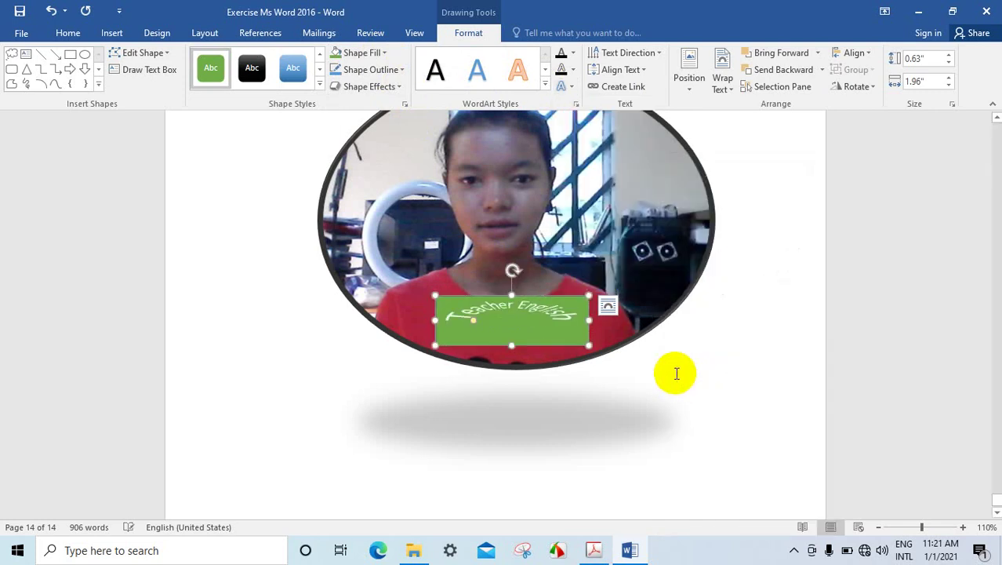
pyautogui.click(535, 349)
# Nudge the box lower, apply the orange shape style preset, and set No Outline.
pyautogui.moveTo(531, 352); pyautogui.dragTo(562, 354)
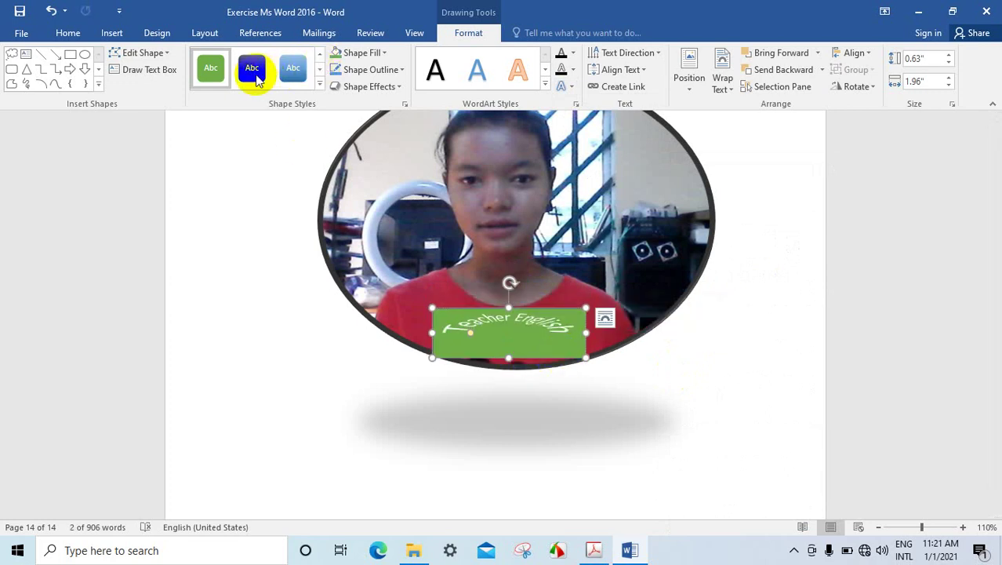
pyautogui.click(319, 83)
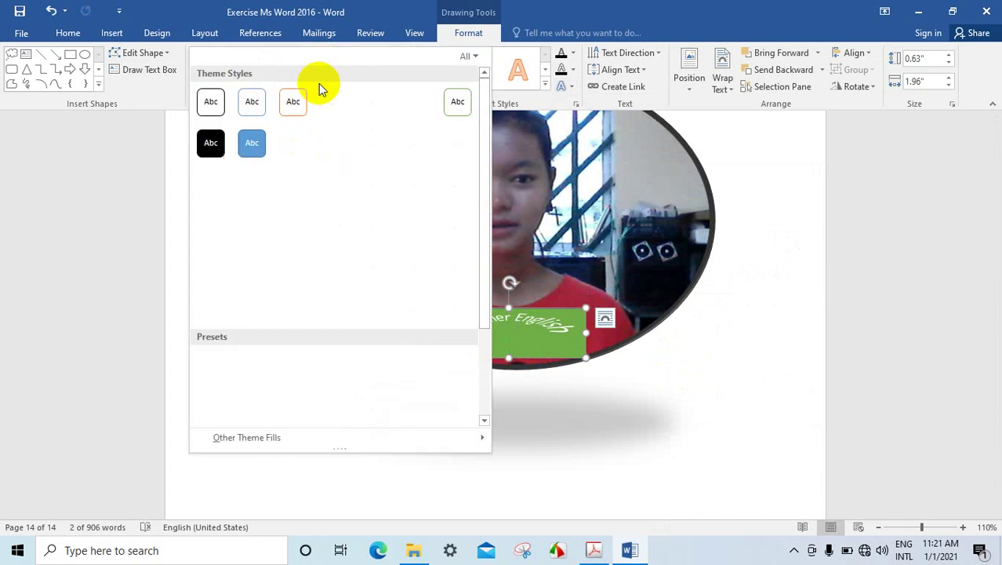
pyautogui.scroll(-2, 317, 83)
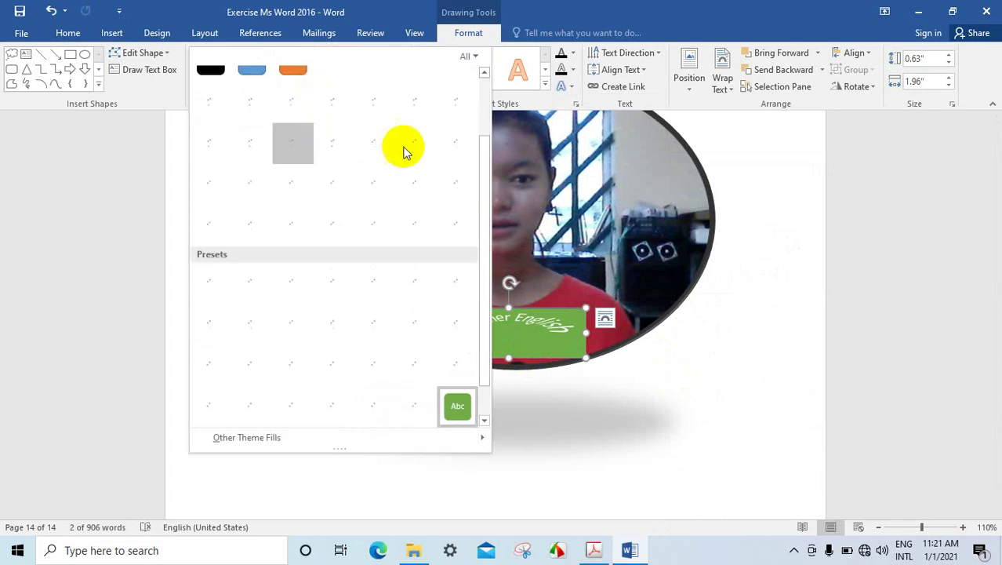
pyautogui.scroll(2, 337, 140)
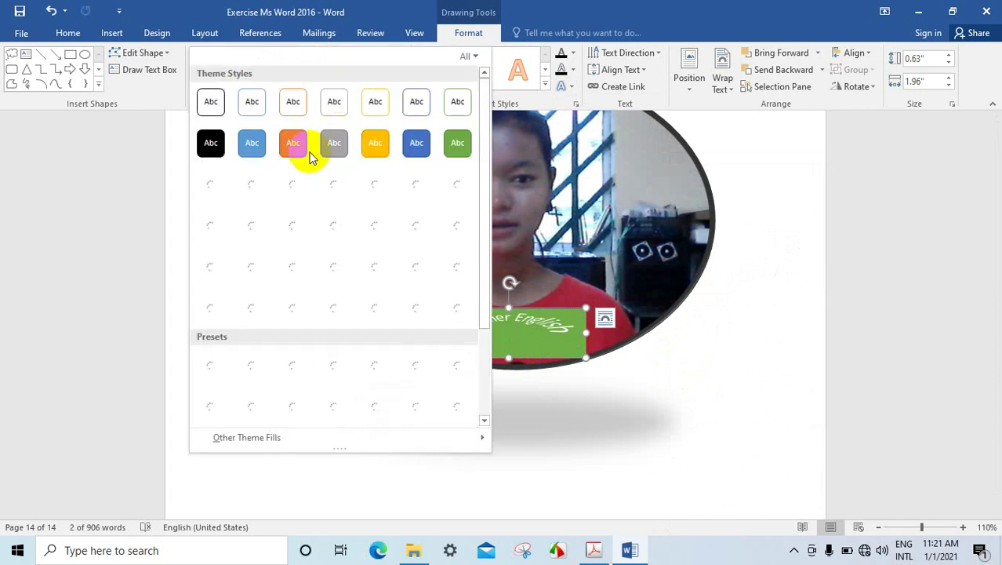
pyautogui.click(296, 152)
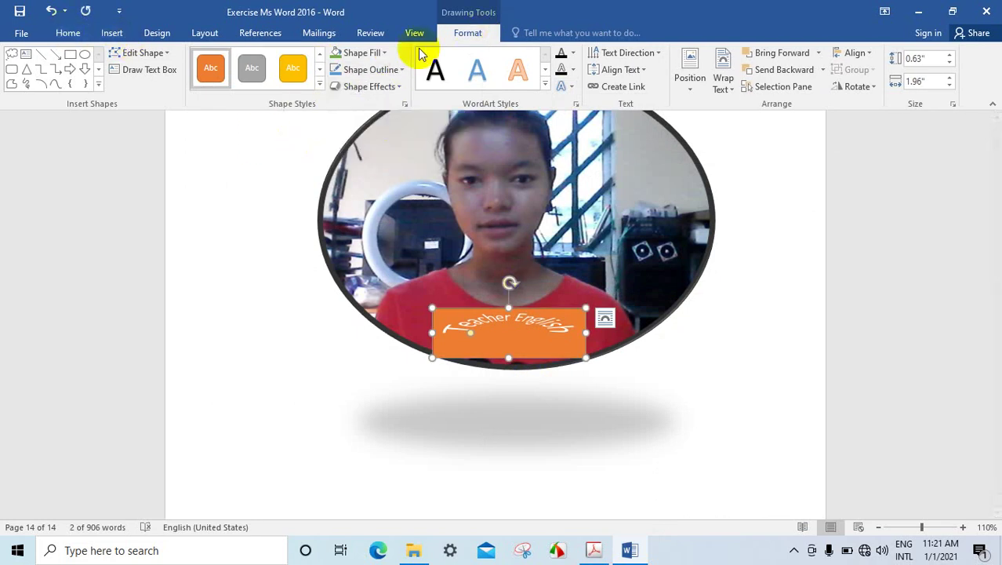
pyautogui.click(395, 71)
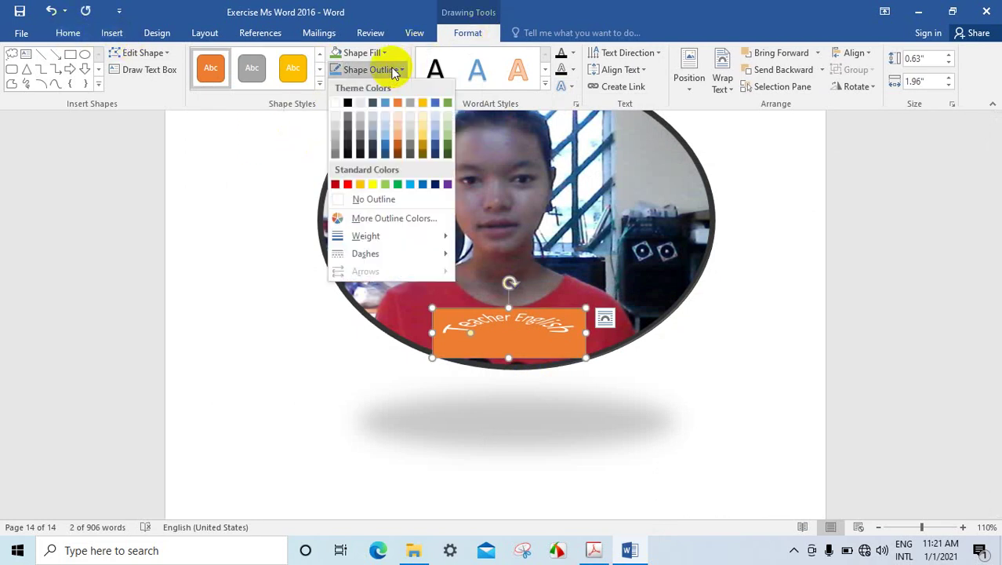
pyautogui.click(361, 201)
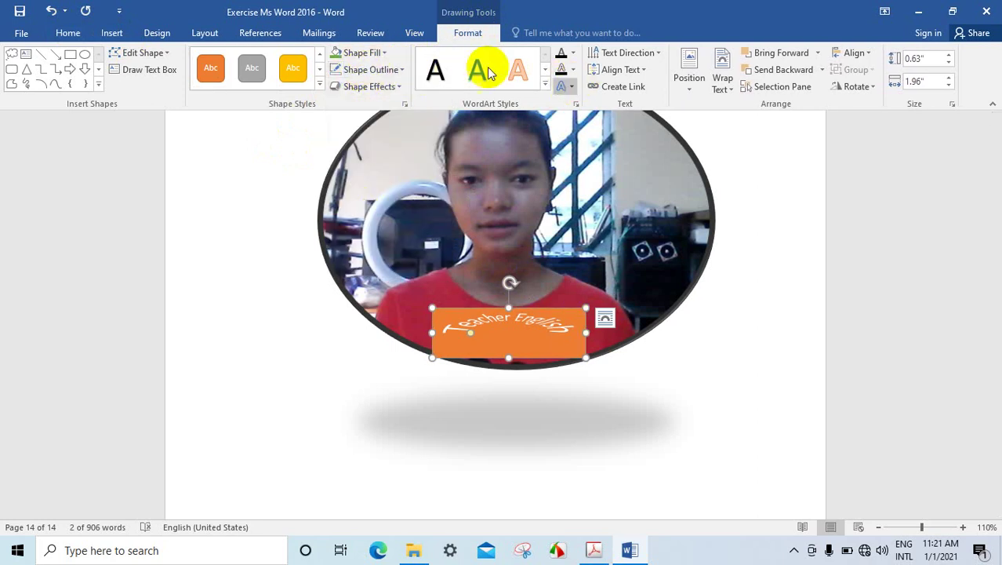
# Colour the Teacher English wording light blue.
pyautogui.click(84, 35)
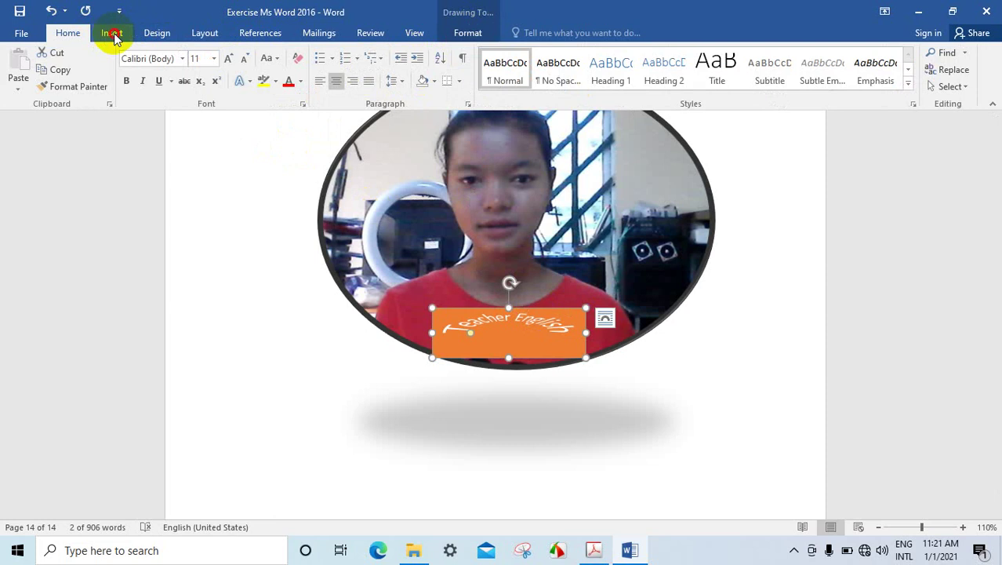
pyautogui.click(114, 35)
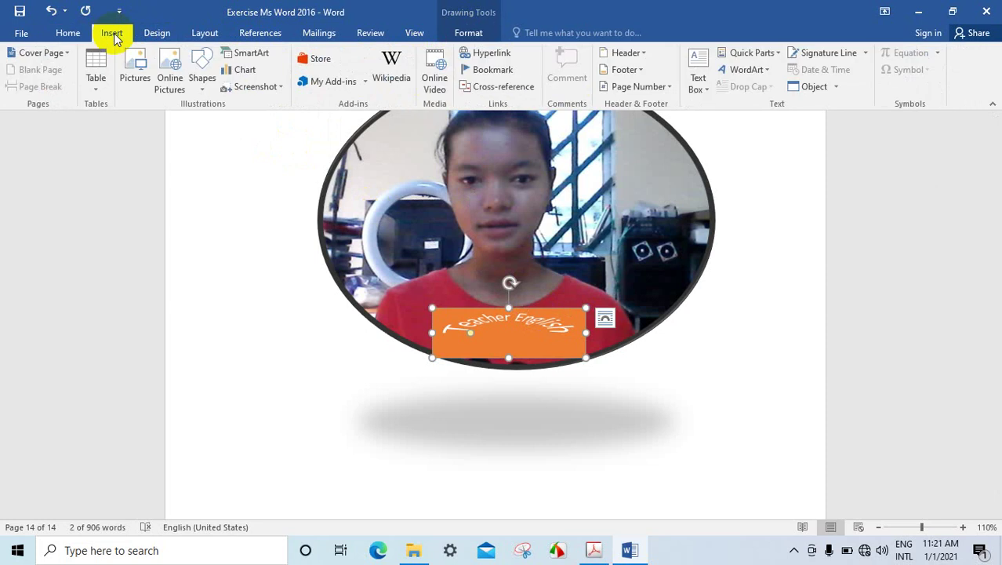
pyautogui.click(560, 313)
pyautogui.click(566, 328)
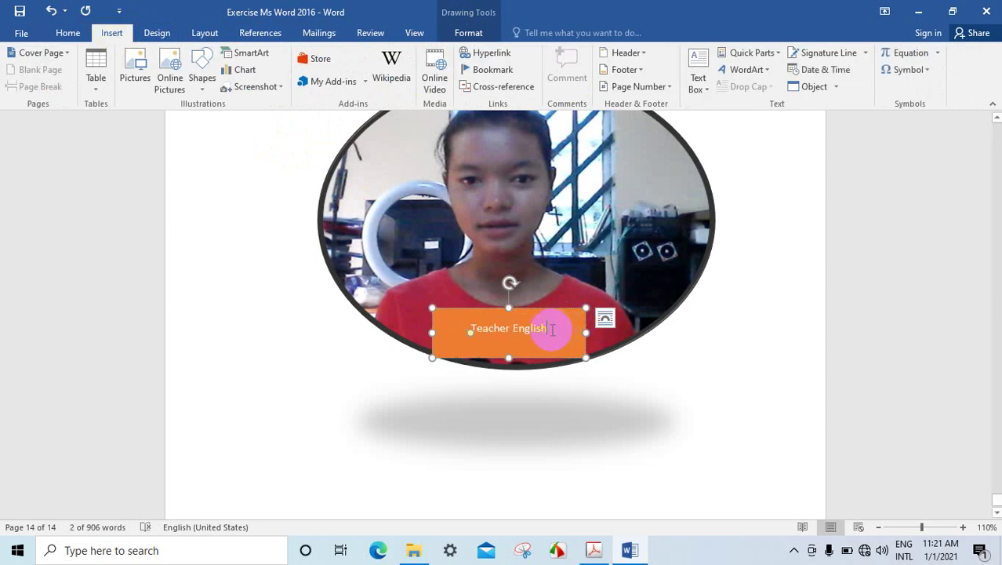
pyautogui.moveTo(552, 329); pyautogui.dragTo(461, 329)
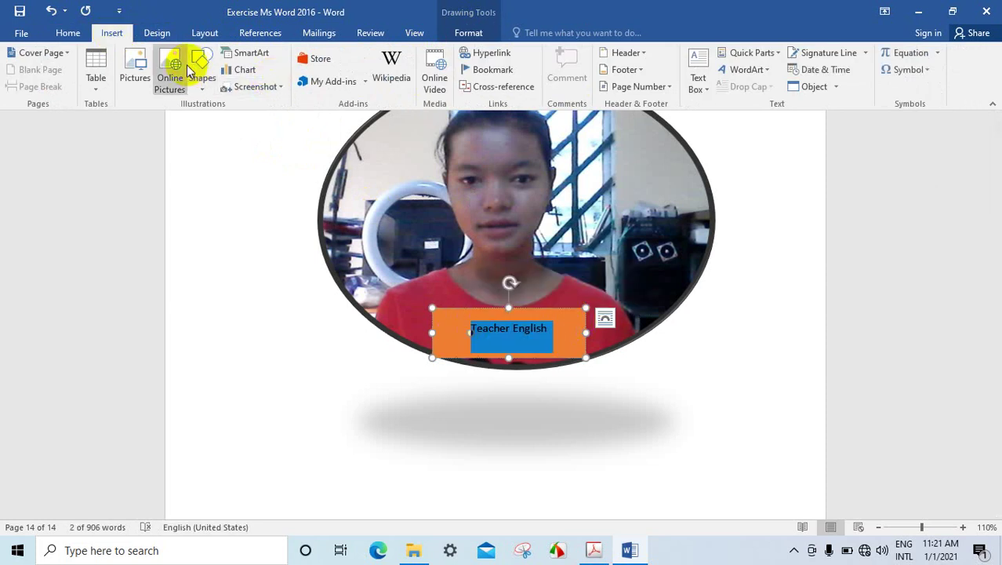
pyautogui.click(69, 33)
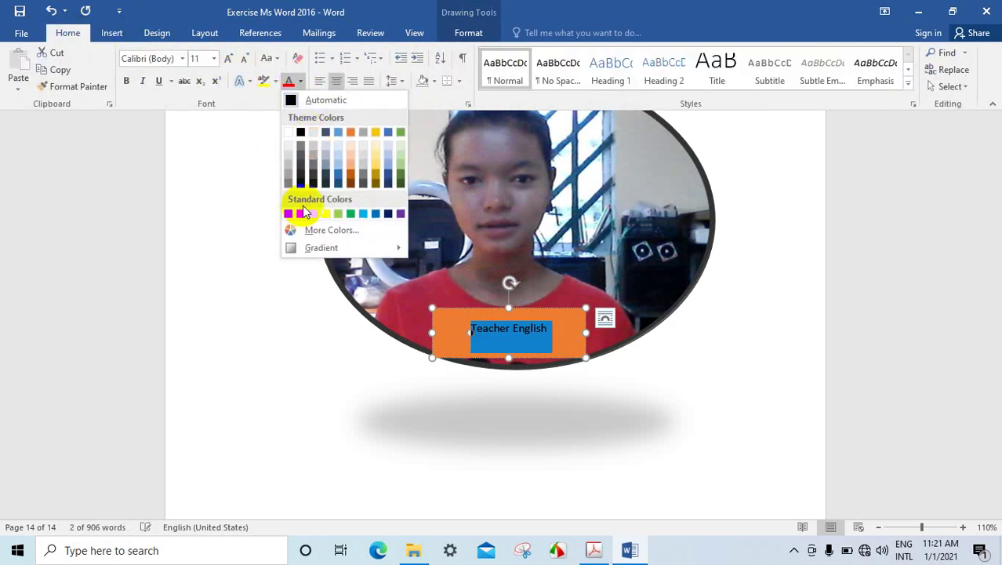
pyautogui.click(358, 212)
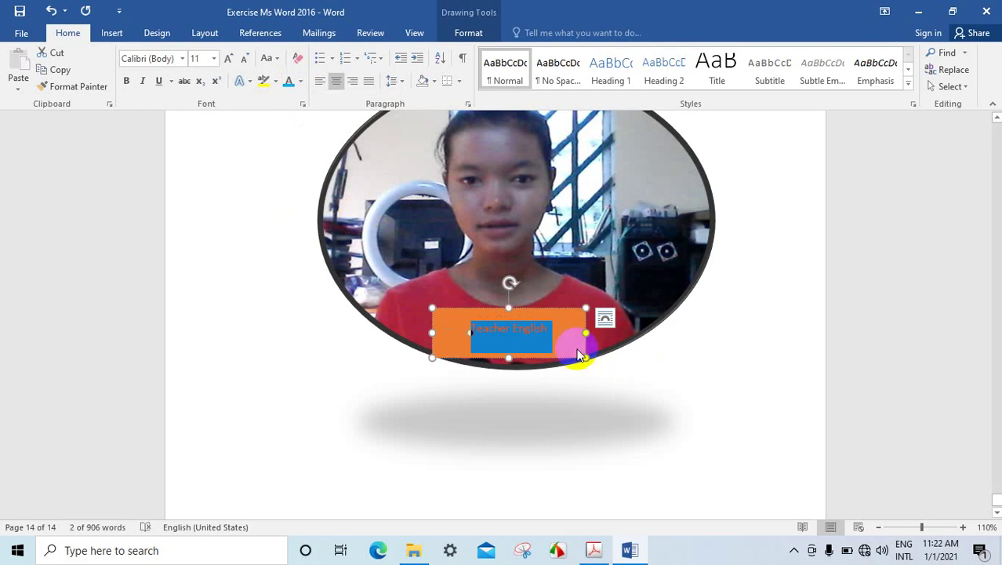
pyautogui.click(560, 330)
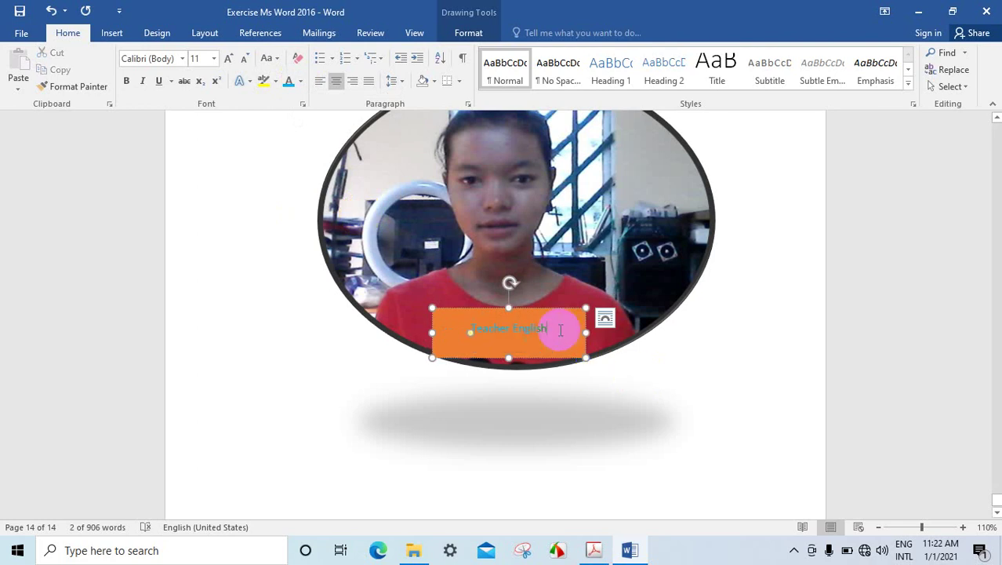
pyautogui.click(532, 372)
pyautogui.scroll(5, 533, 372)
pyautogui.scroll(-2, 533, 373)
pyautogui.scroll(-3, 532, 360)
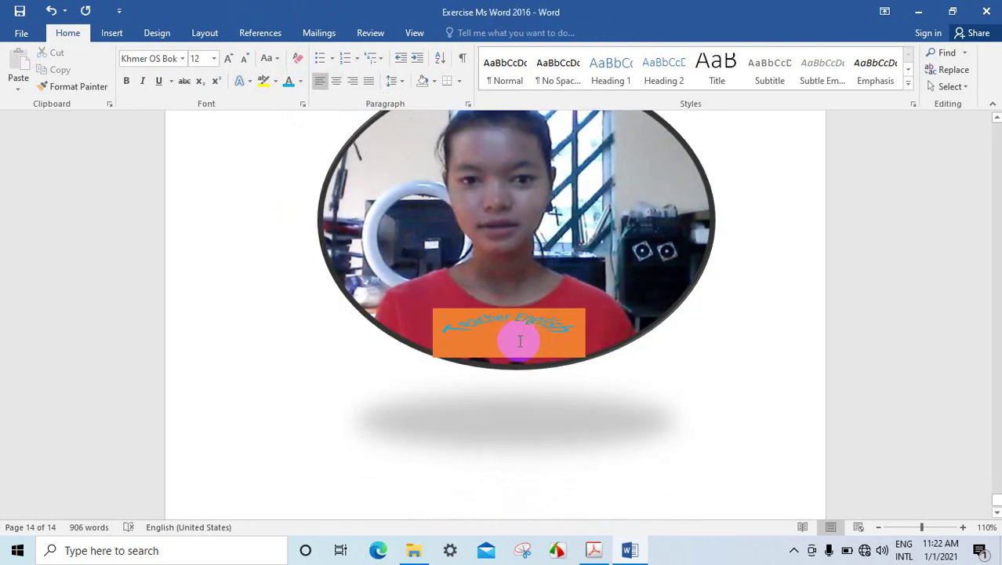
# Set the Teacher English box's shape fill to No Fill.
pyautogui.click(571, 326)
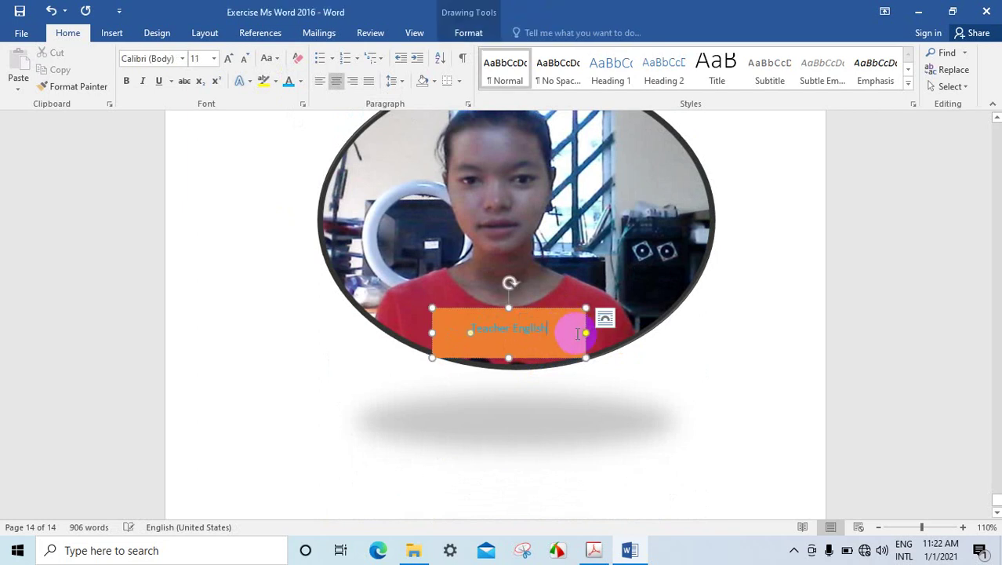
pyautogui.click(447, 38)
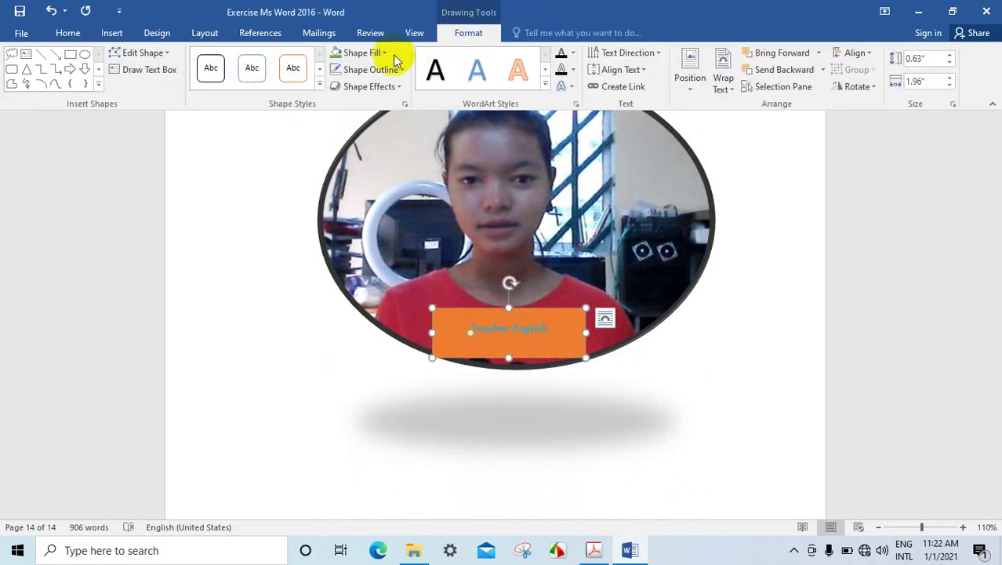
pyautogui.click(364, 53)
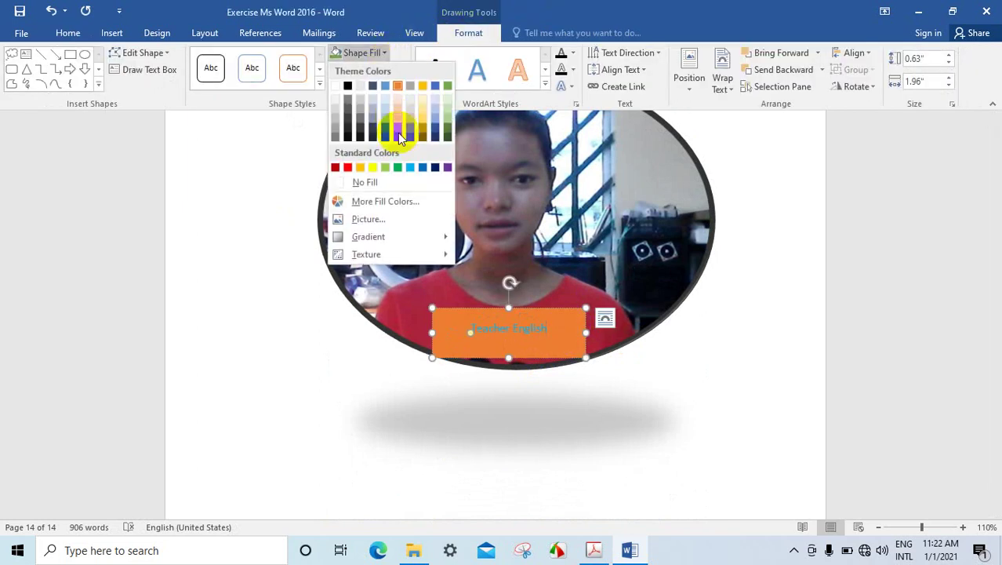
pyautogui.click(373, 183)
pyautogui.click(603, 320)
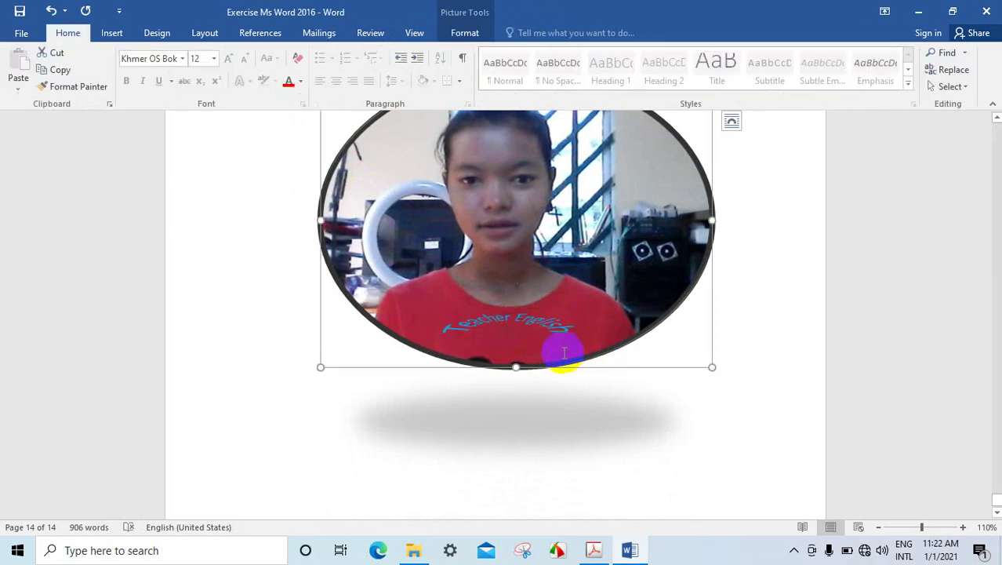
# Move the curved Teacher English text lower over the shirt on the photo.
pyautogui.click(516, 319)
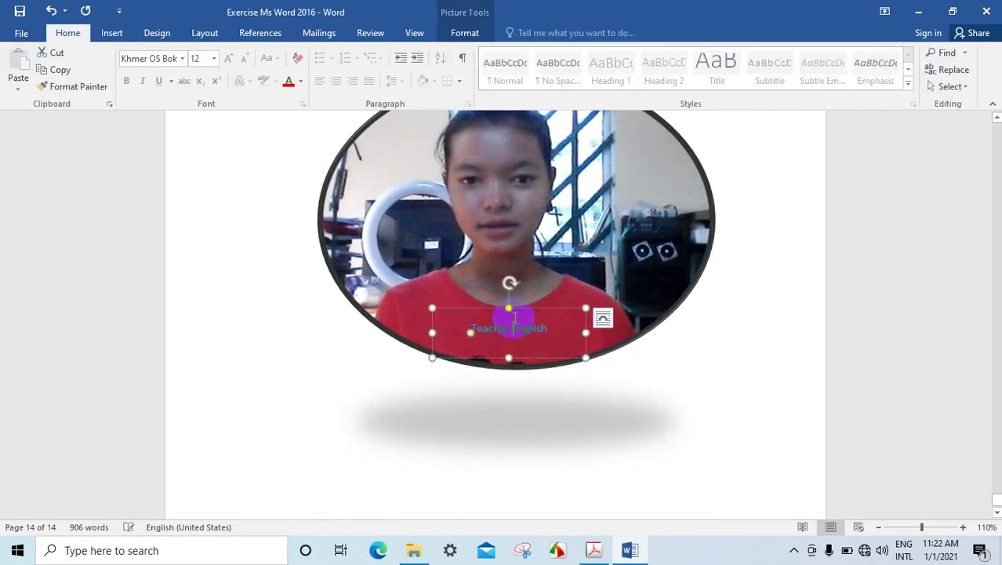
pyautogui.moveTo(533, 313); pyautogui.dragTo(539, 328)
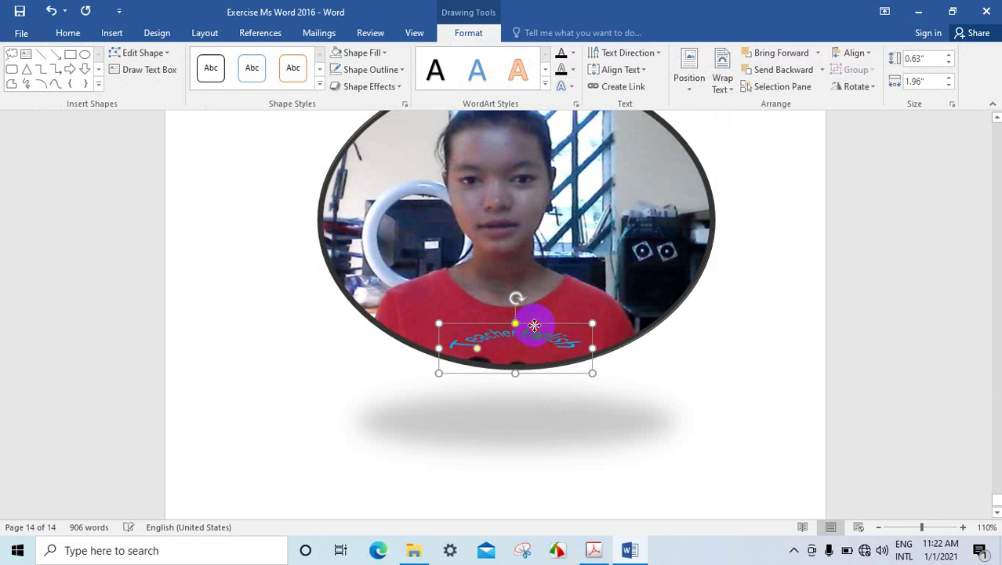
pyautogui.click(552, 364)
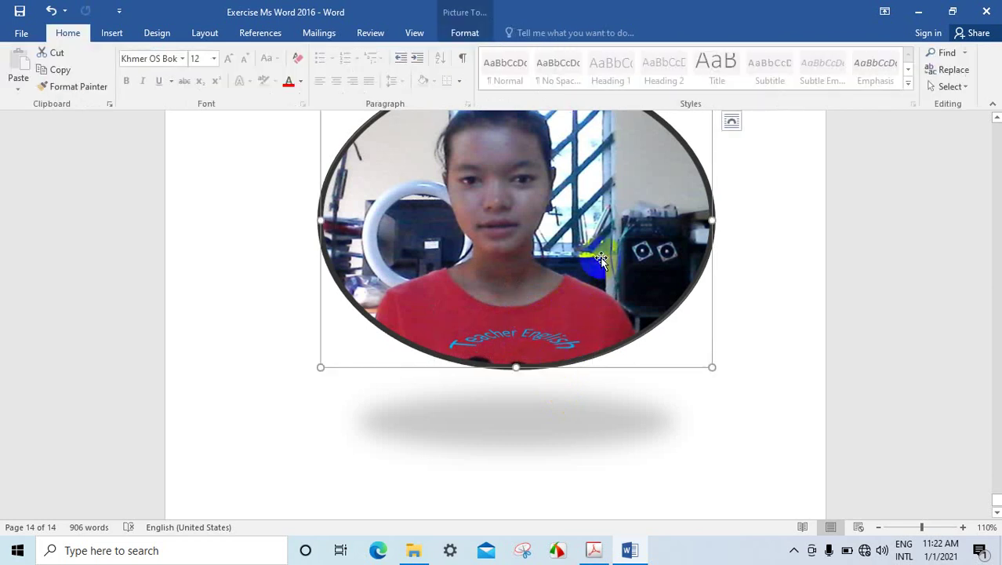
pyautogui.scroll(2, 603, 253)
pyautogui.scroll(3, 602, 258)
pyautogui.scroll(4, 603, 258)
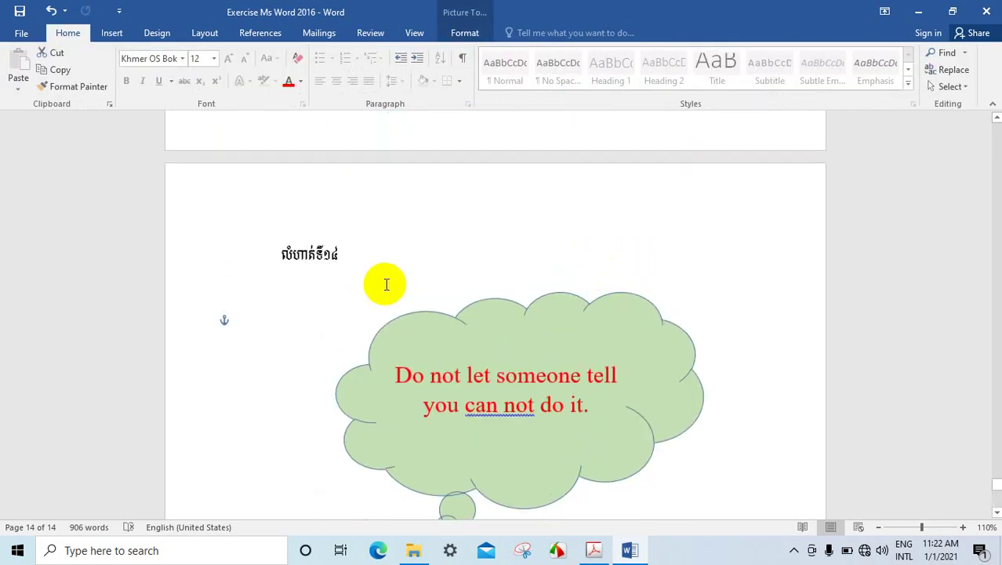
pyautogui.scroll(-3, 514, 274)
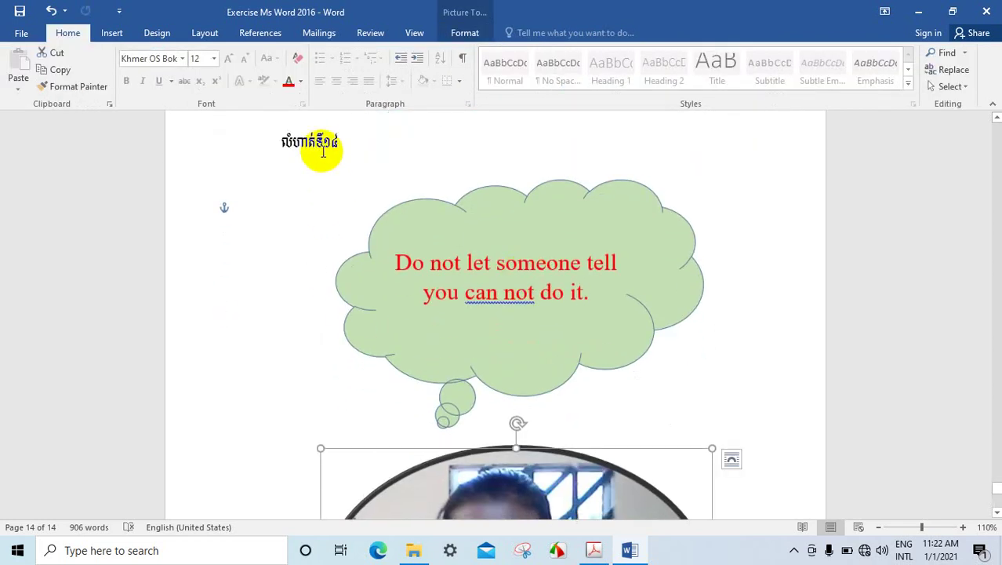
pyautogui.scroll(-3, 462, 228)
pyautogui.scroll(-2, 478, 248)
pyautogui.scroll(-1, 604, 283)
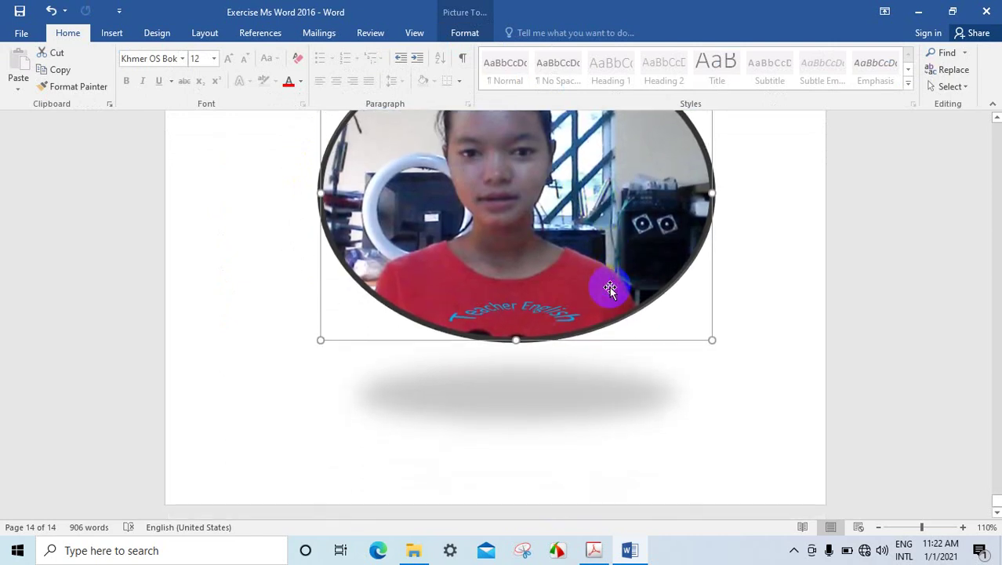
pyautogui.scroll(1, 604, 280)
pyautogui.scroll(-1, 605, 284)
pyautogui.click(605, 283)
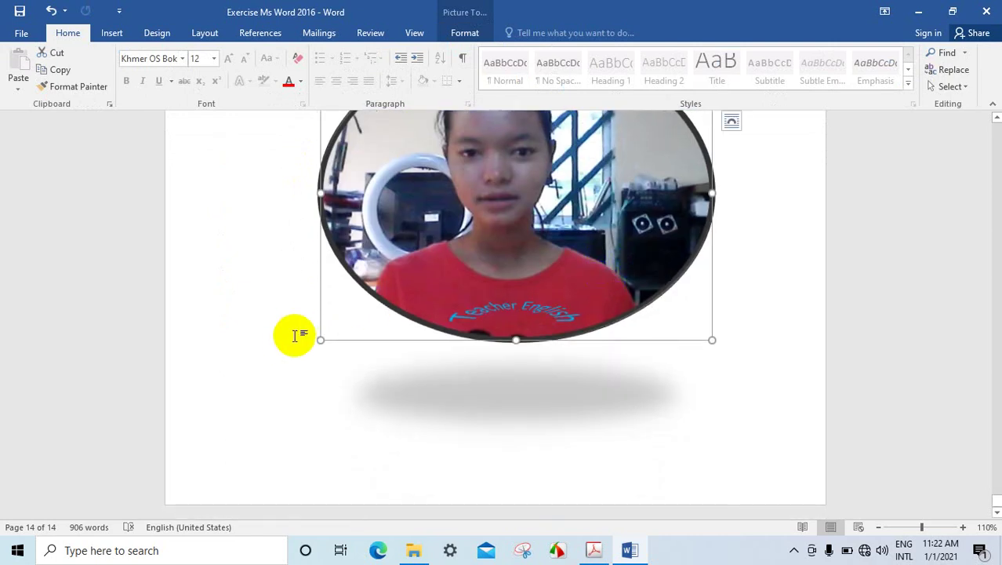